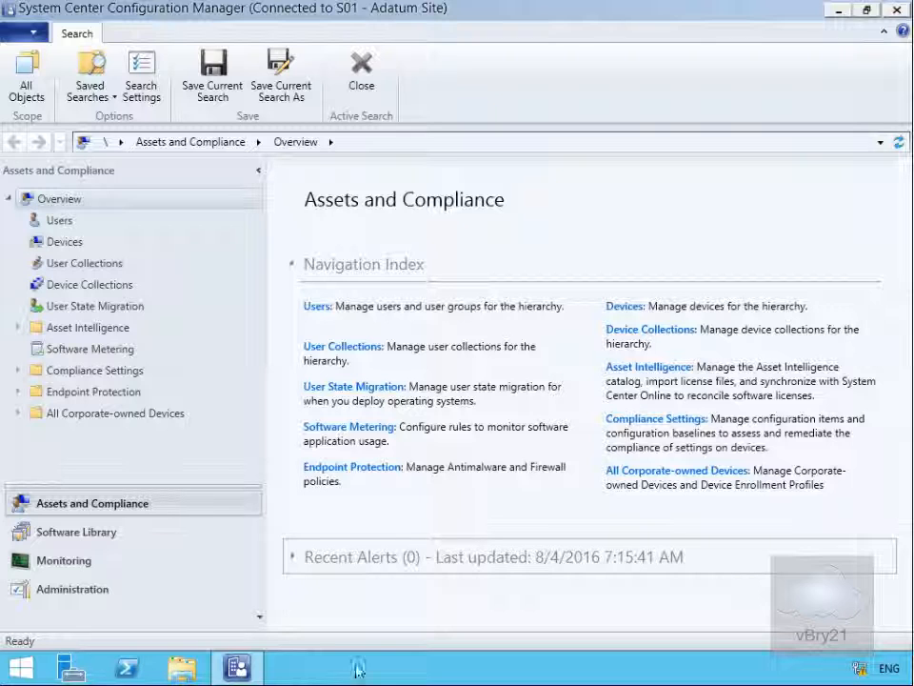
- Open the properties of the Active Directory Forest Discovery method in the site's hierarchy configuration
left_click(77, 595)
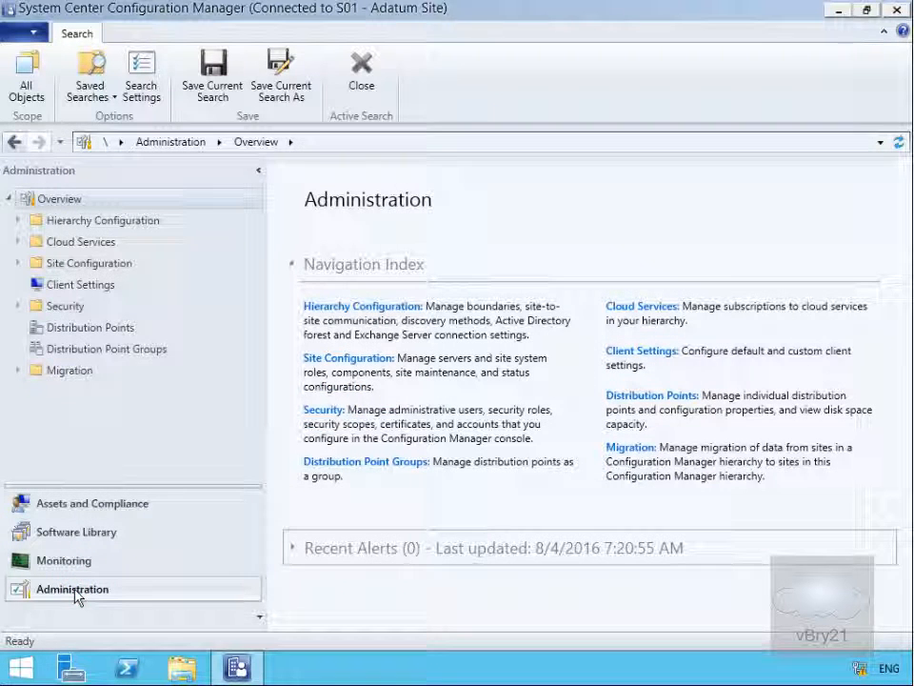
left_click(18, 220)
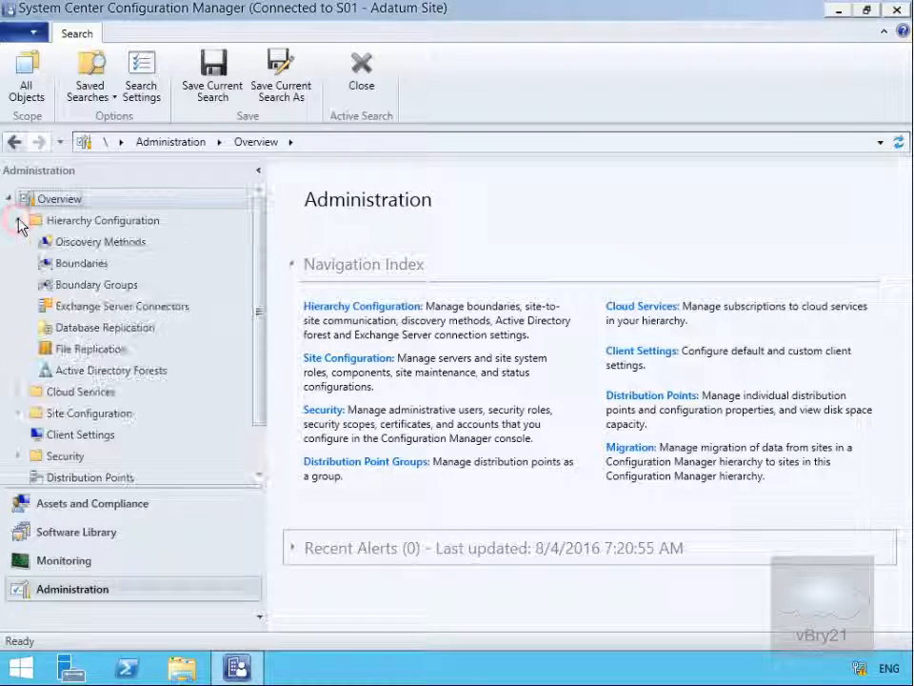
left_click(92, 243)
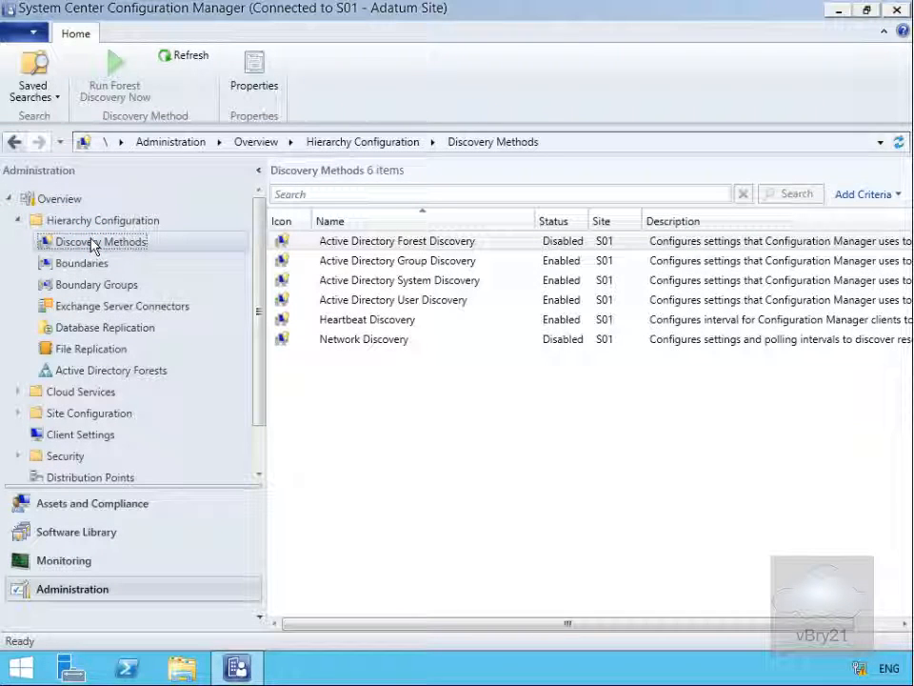
right_click(381, 246)
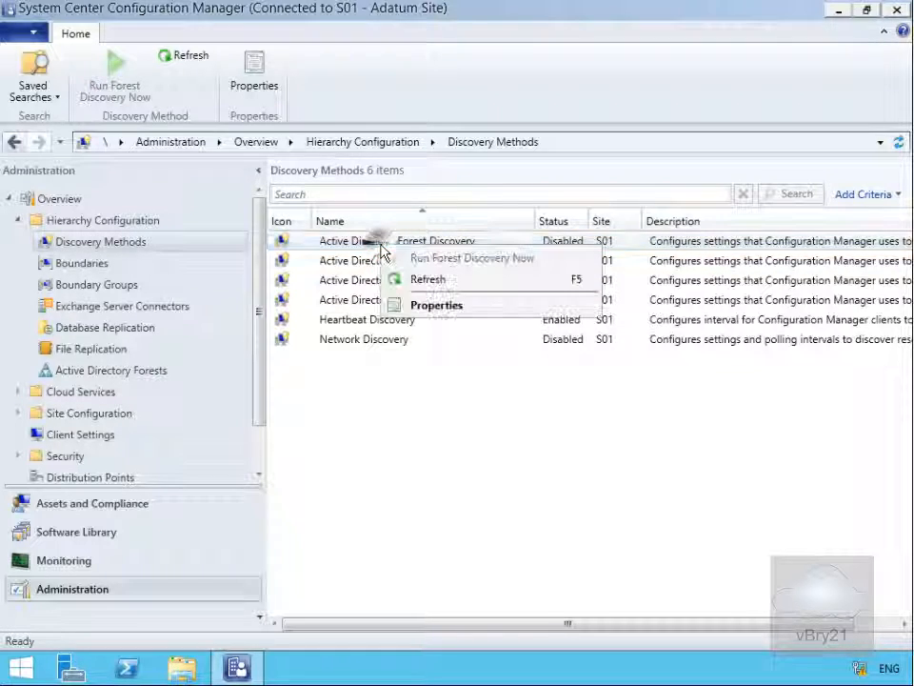
left_click(435, 309)
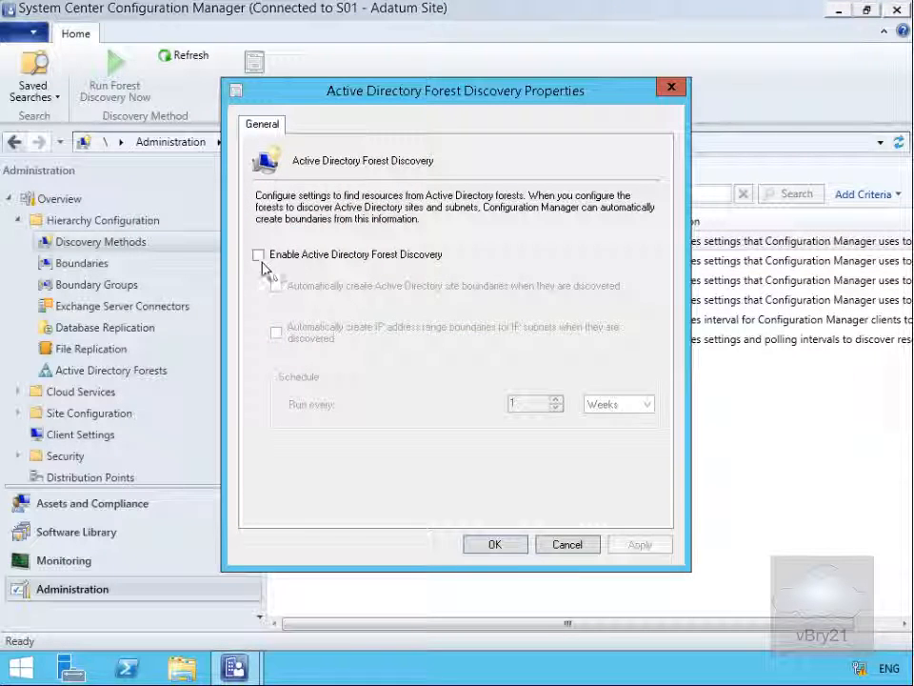
- Enable Active Directory Forest Discovery with automatic site and IP range boundaries, scheduled every 1 week, and run full discovery as soon as possible
left_click(257, 257)
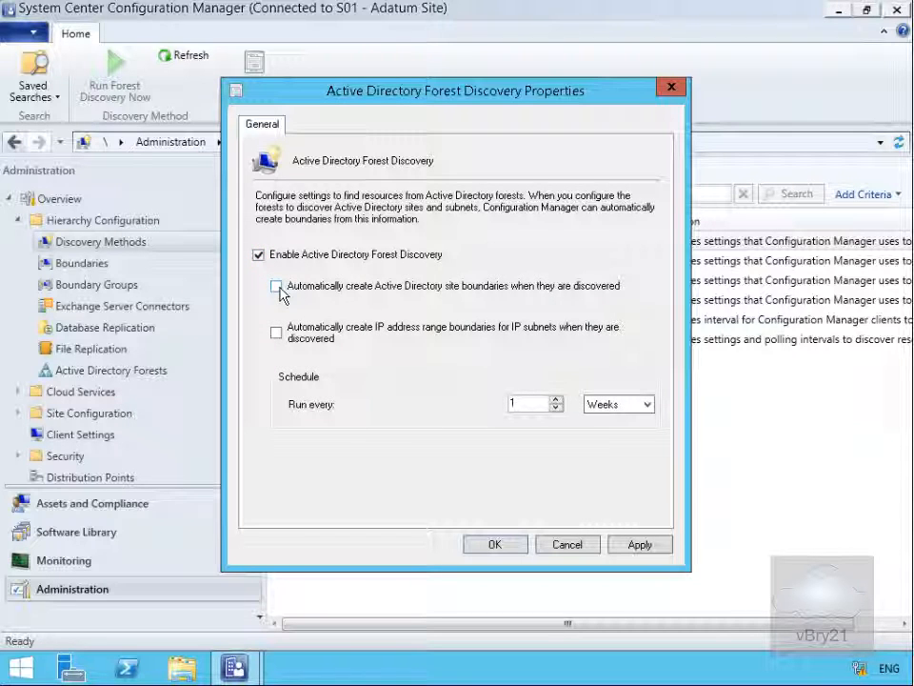
left_click(278, 289)
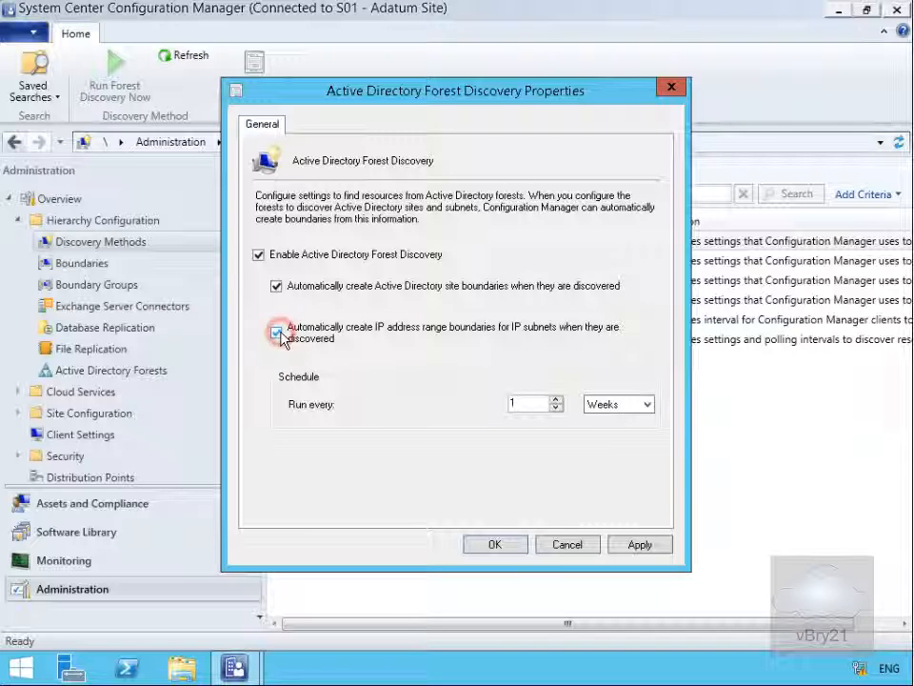
left_click(277, 333)
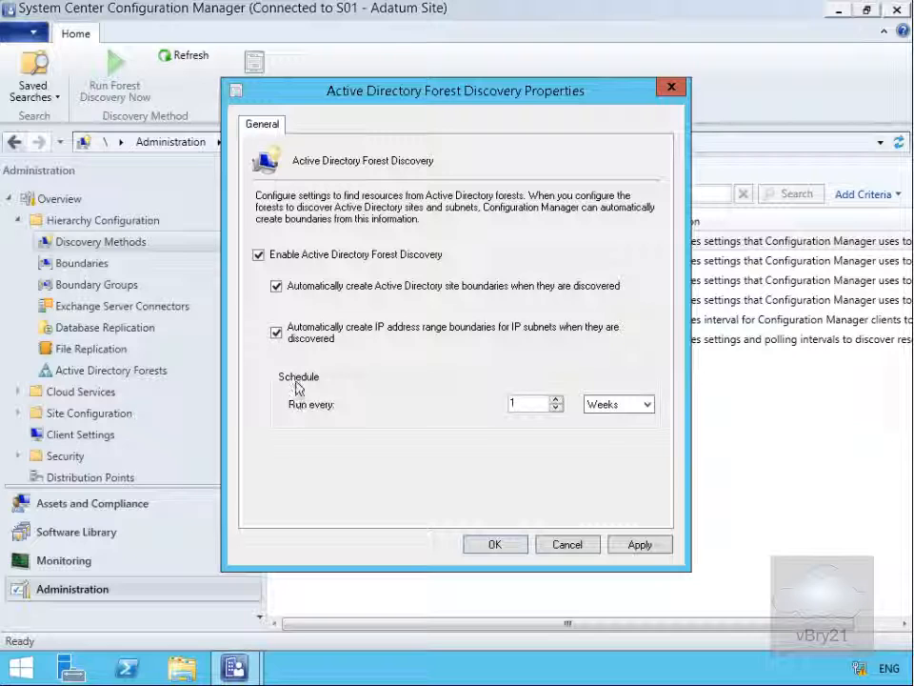
left_click(645, 403)
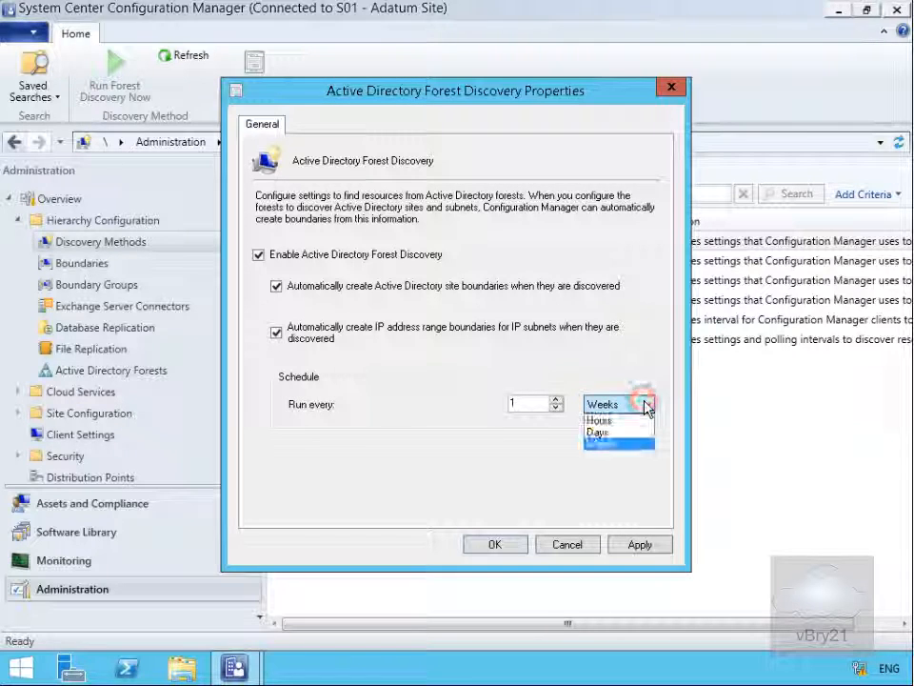
left_click(604, 445)
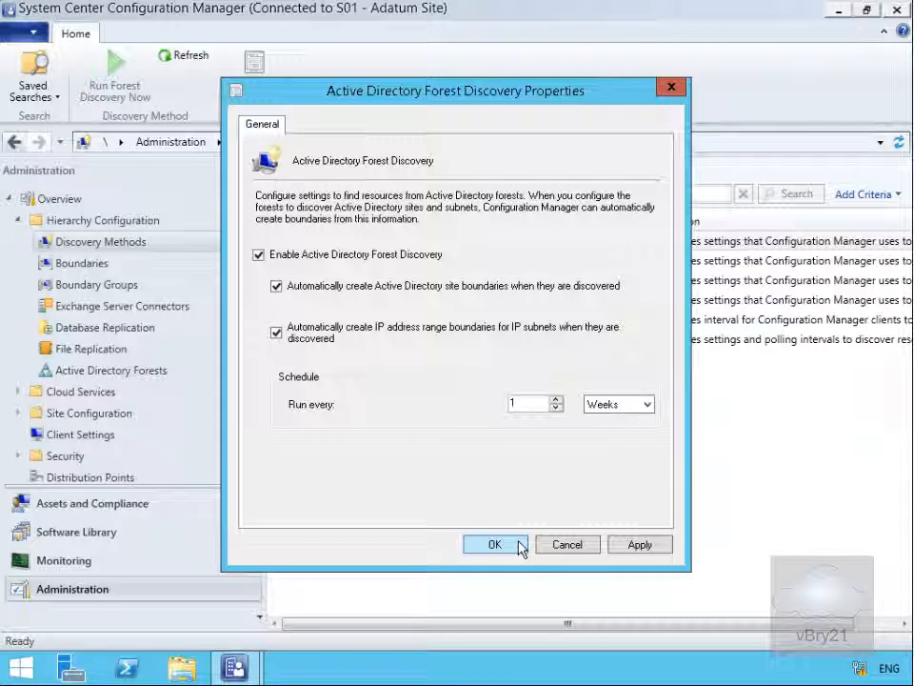
left_click(494, 543)
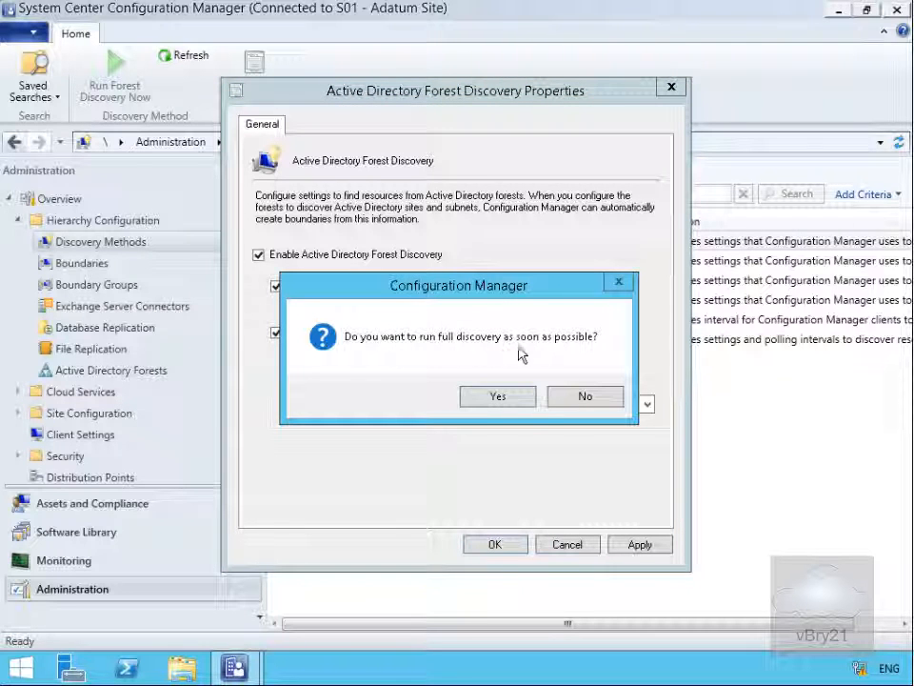
left_click(513, 406)
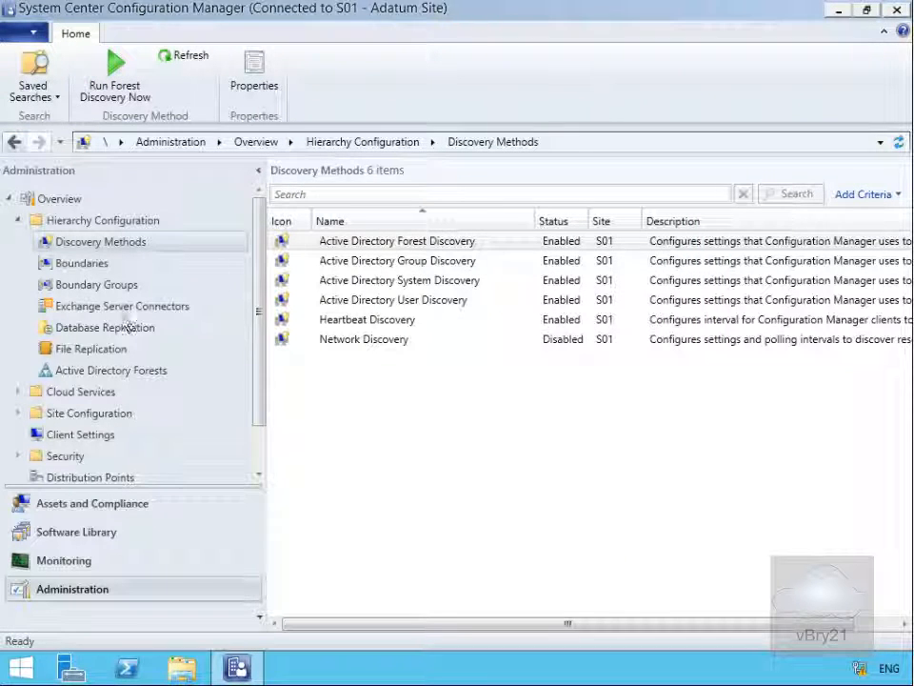
- Create an IP subnet boundary described as VPN Boundary with network 10.10.3.0 and subnet mask 255.255.255.0
left_click(86, 265)
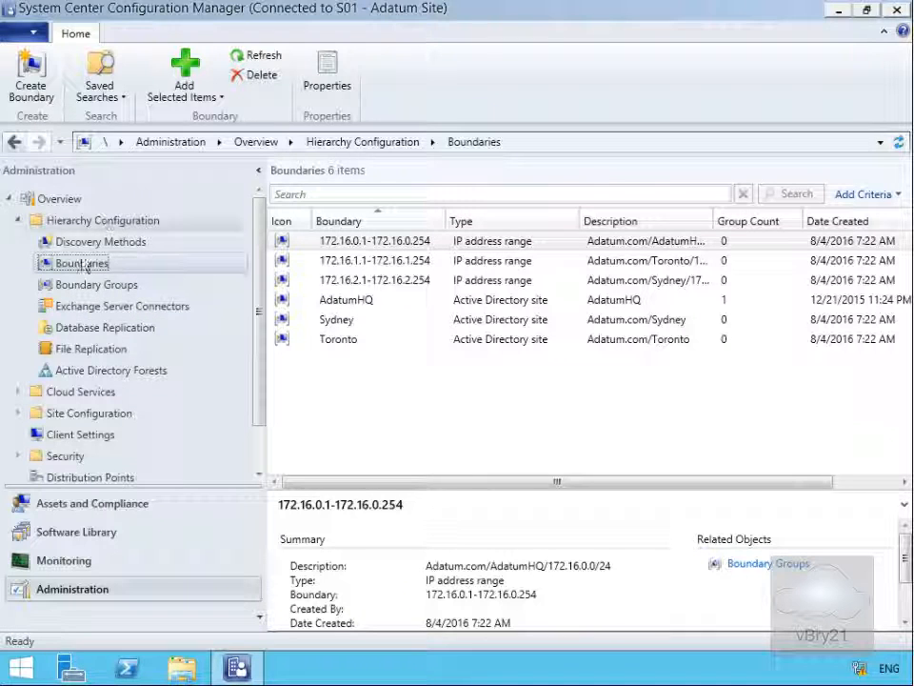
right_click(80, 263)
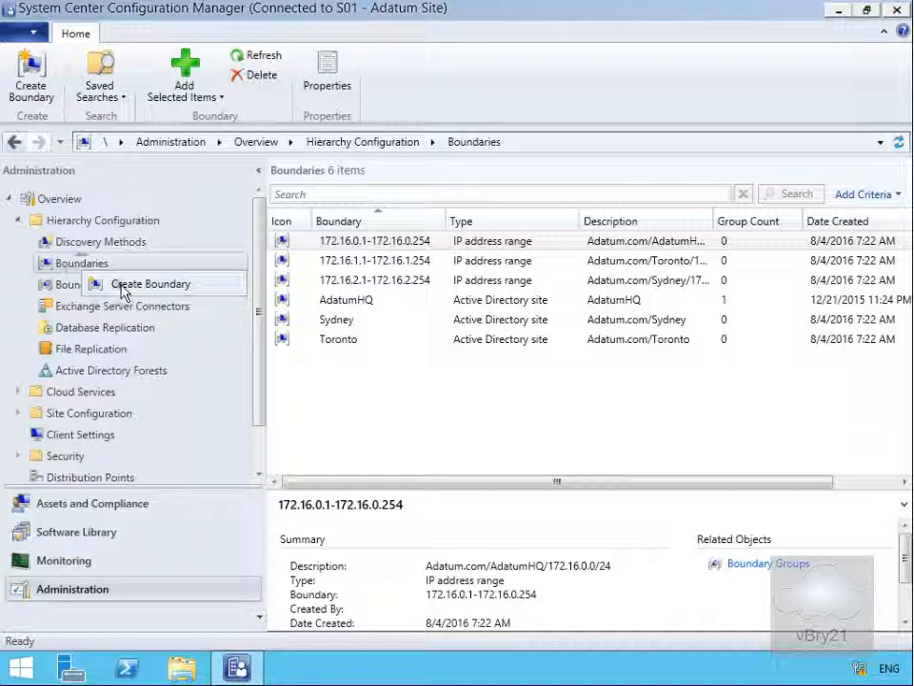
left_click(122, 285)
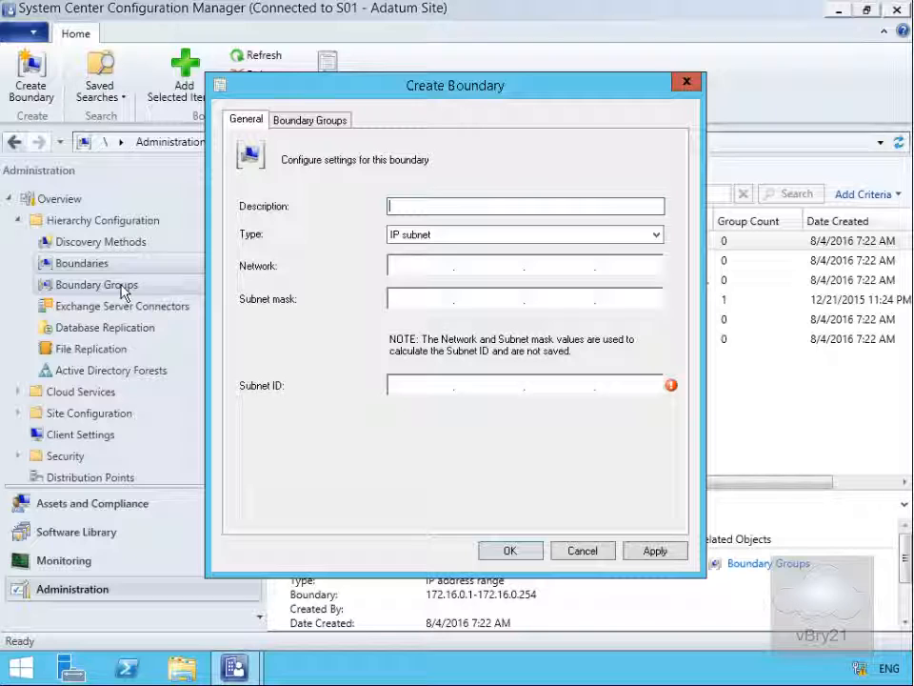
type("VPN Boundary")
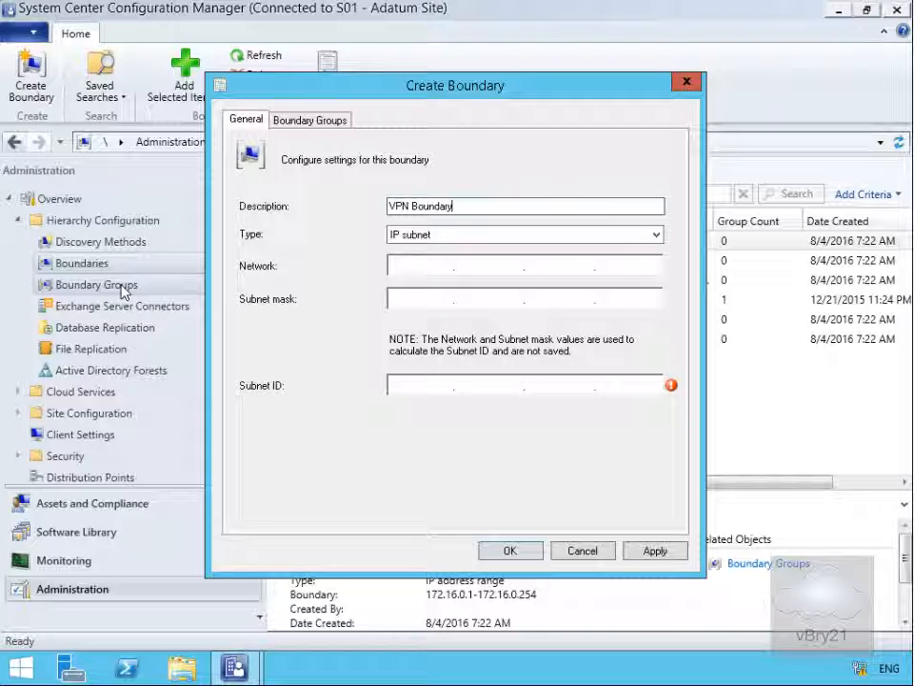
left_click(510, 267)
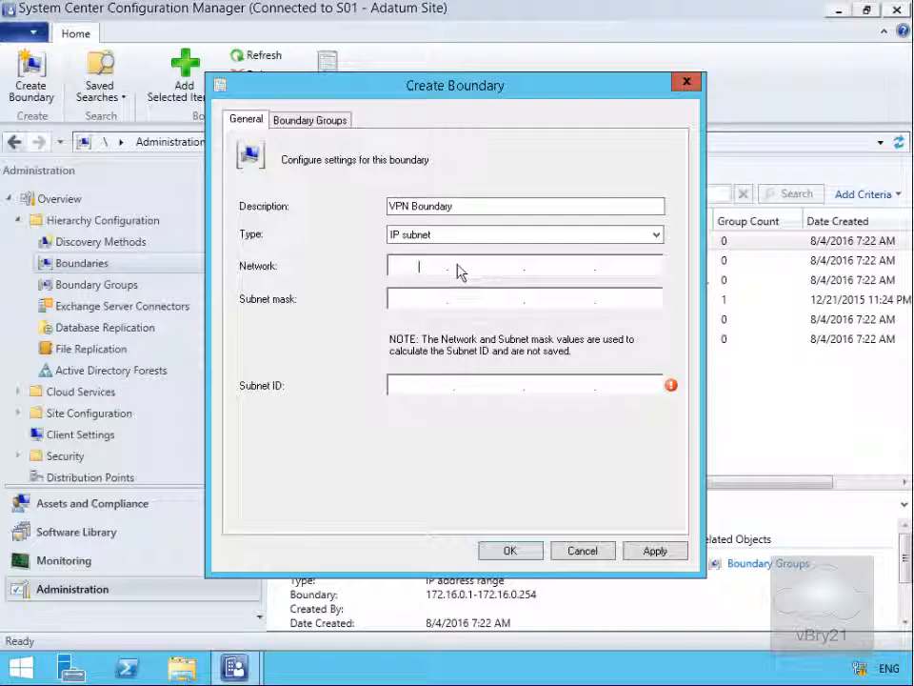
left_click(426, 265)
type("10.10.3.0")
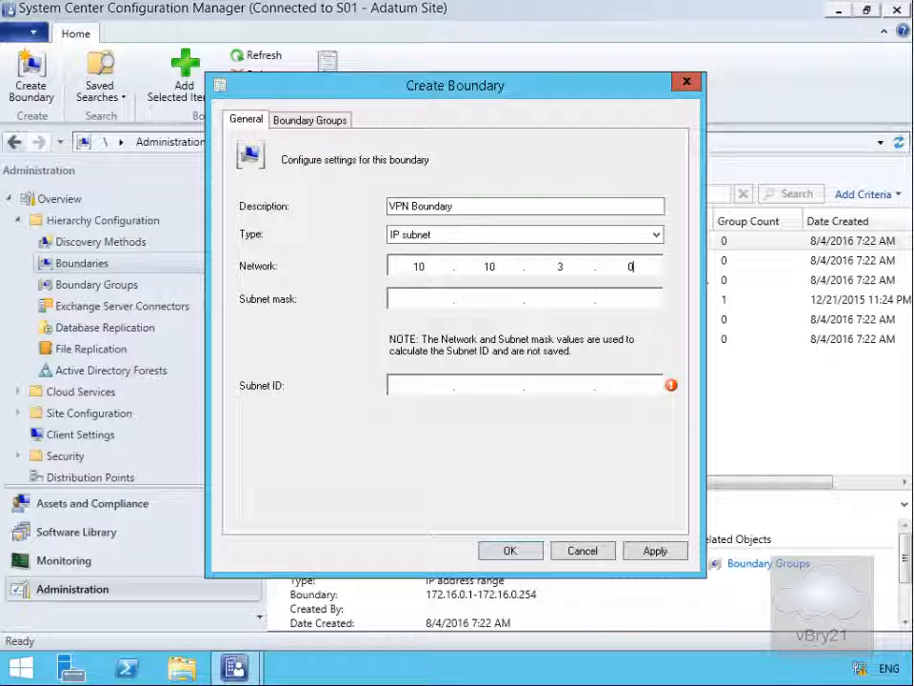
left_click(426, 299)
type("255.255.255.0")
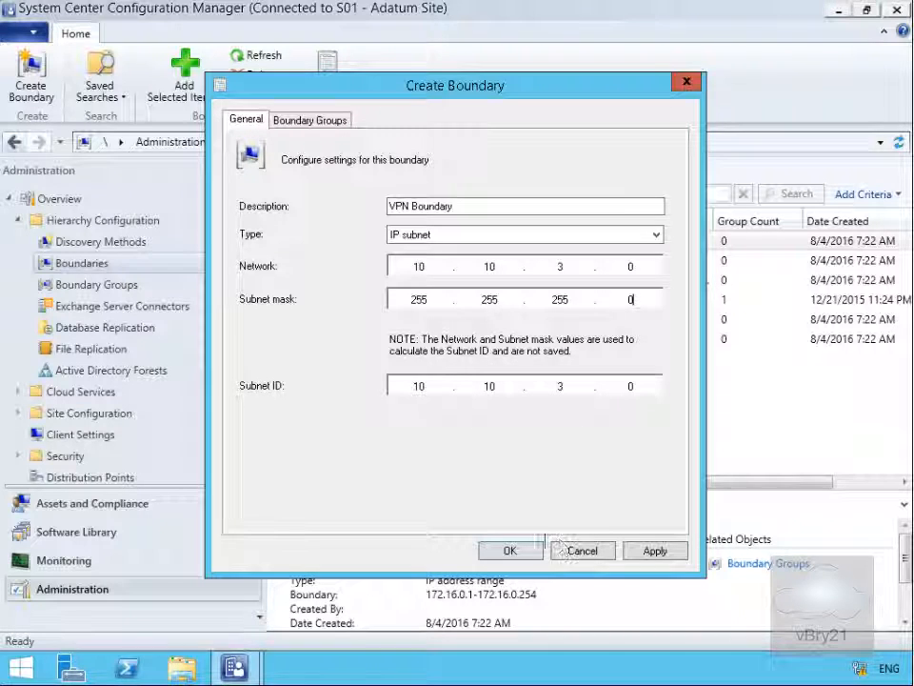
left_click(522, 550)
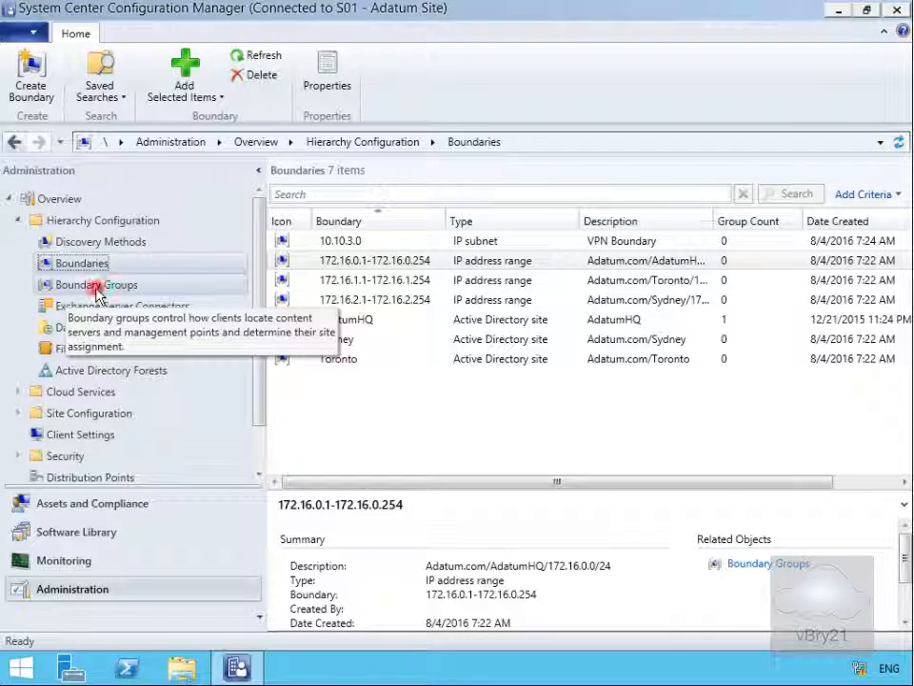
- Show the member boundaries of the London boundary group and examine the listed boundary
left_click(96, 285)
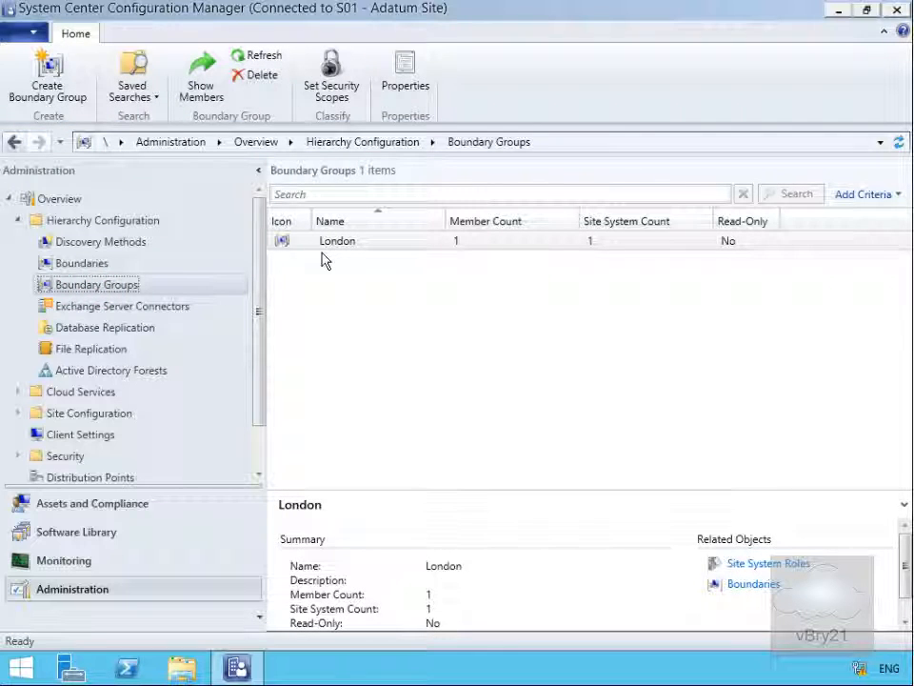
double_click(327, 244)
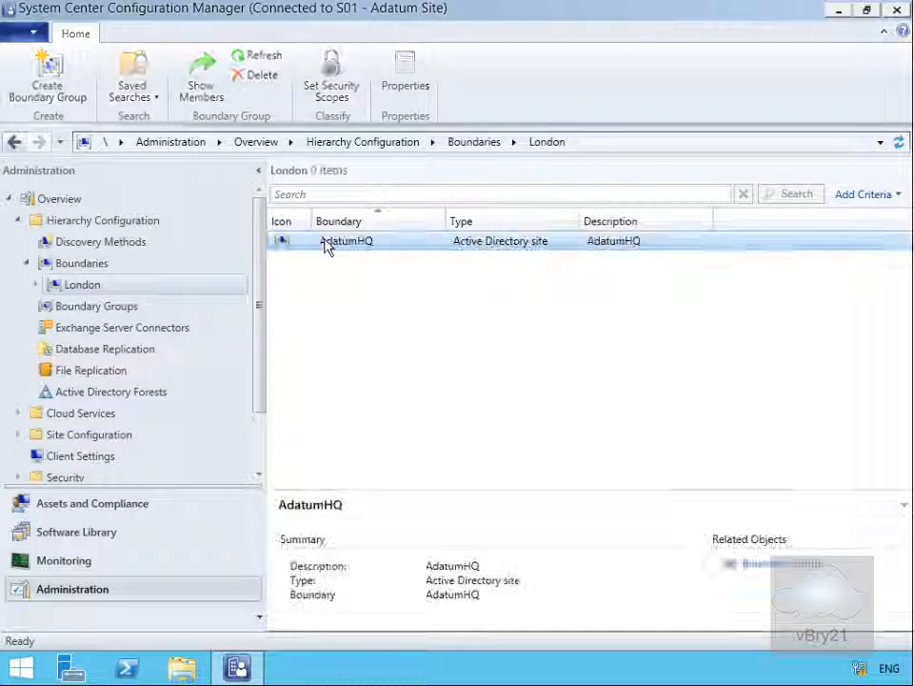
left_click(76, 288)
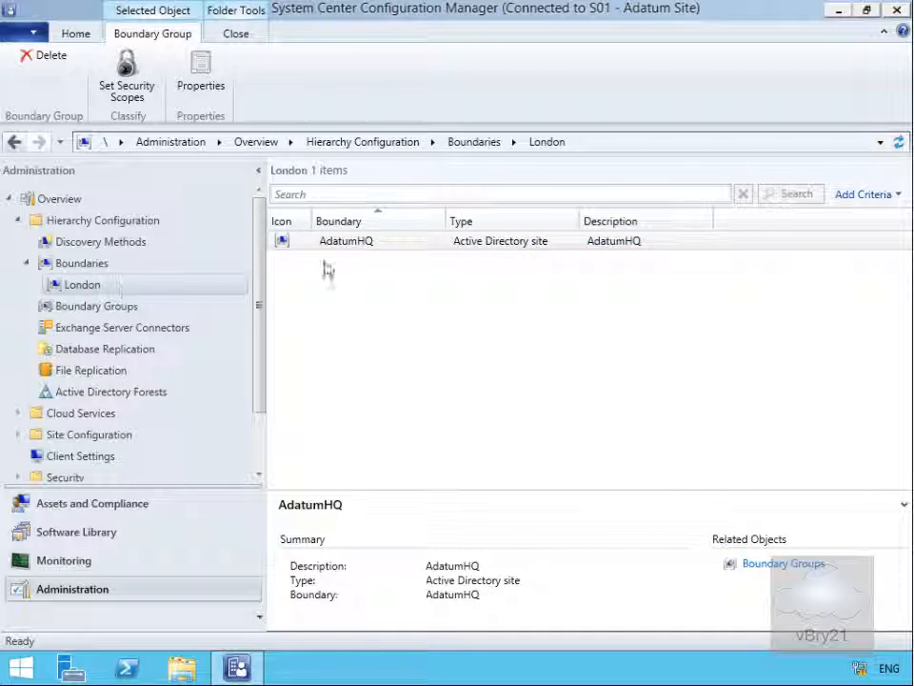
left_click(332, 250)
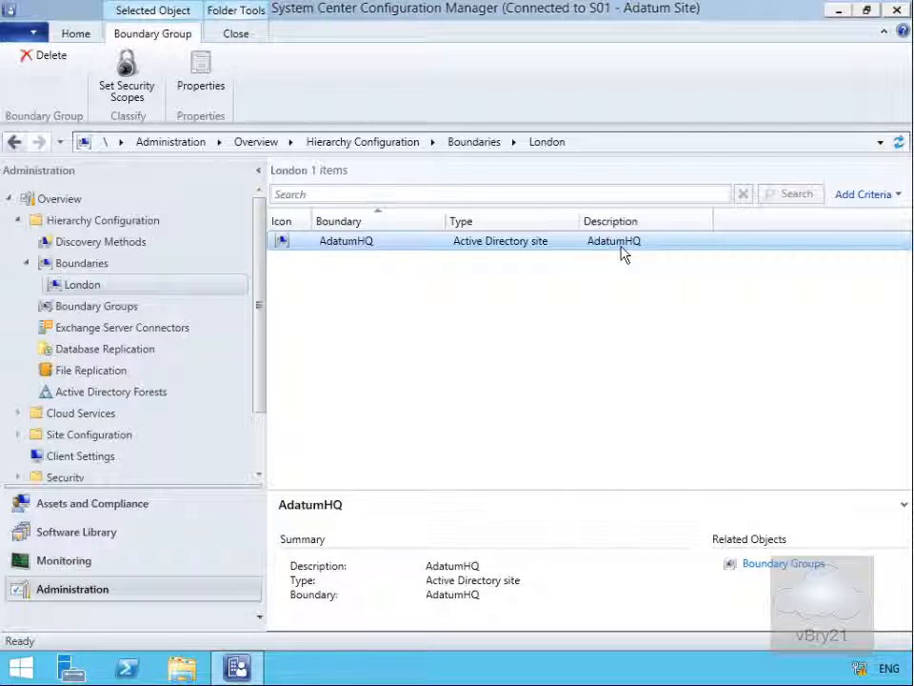
- Open the London boundary group's properties and examine its site assignment and site system server references
left_click(108, 306)
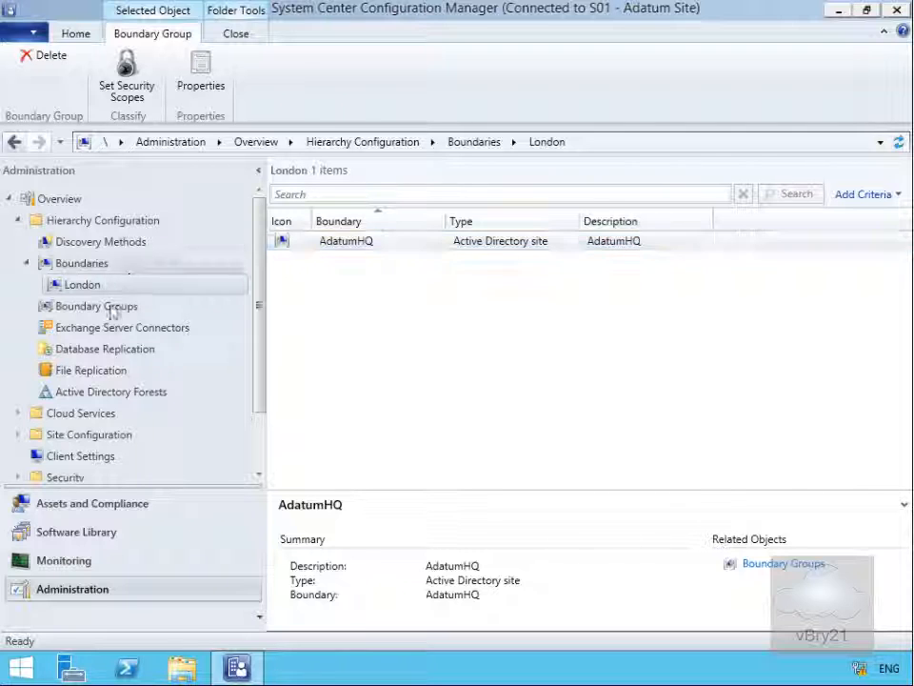
left_click(339, 244)
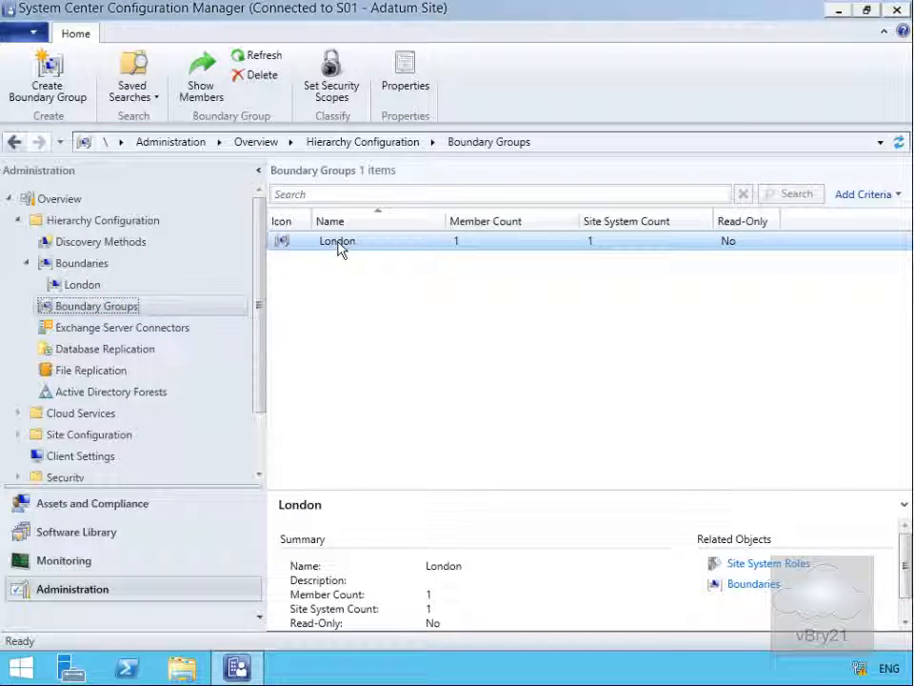
right_click(341, 248)
left_click(380, 348)
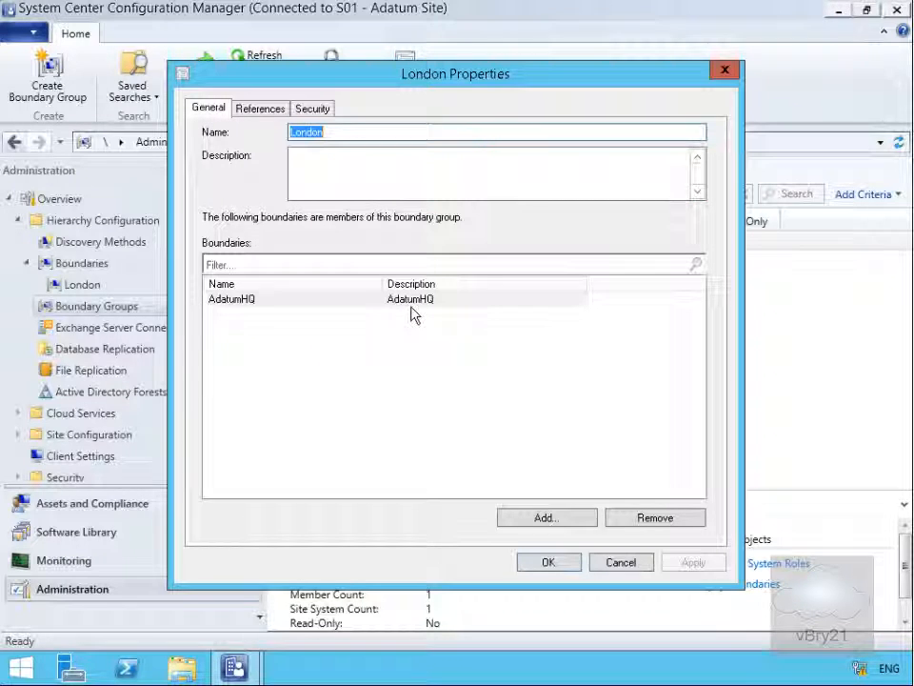
left_click(262, 111)
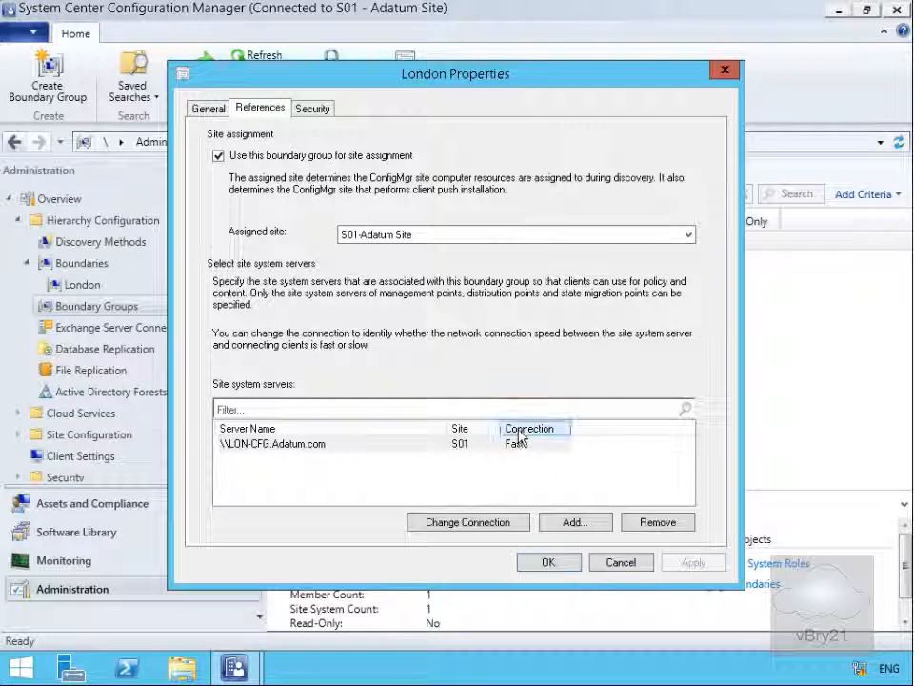
- Switch the London group's site system server connection to Slow and back to Fast, and close the properties
left_click(470, 525)
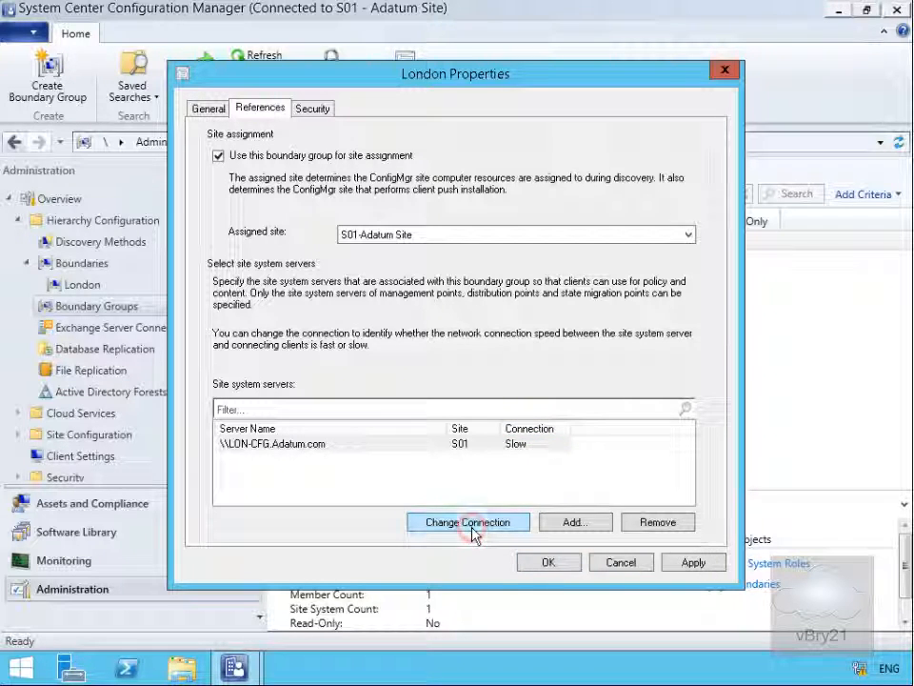
left_click(472, 528)
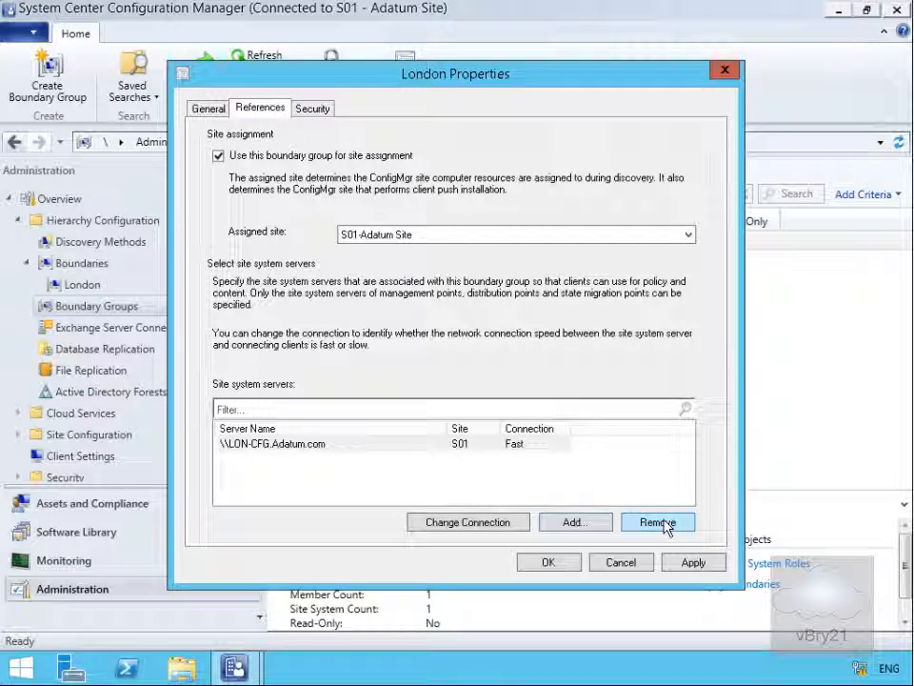
left_click(570, 563)
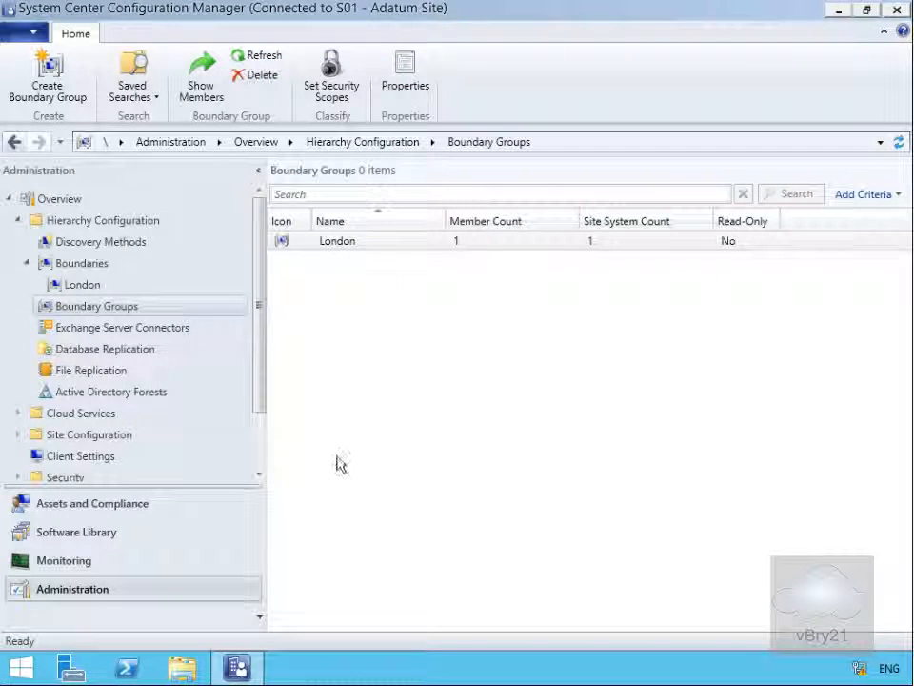
- Start a new boundary group named VPN Boundary Group and add the 10.10.3.0 VPN Boundary as its member
right_click(141, 317)
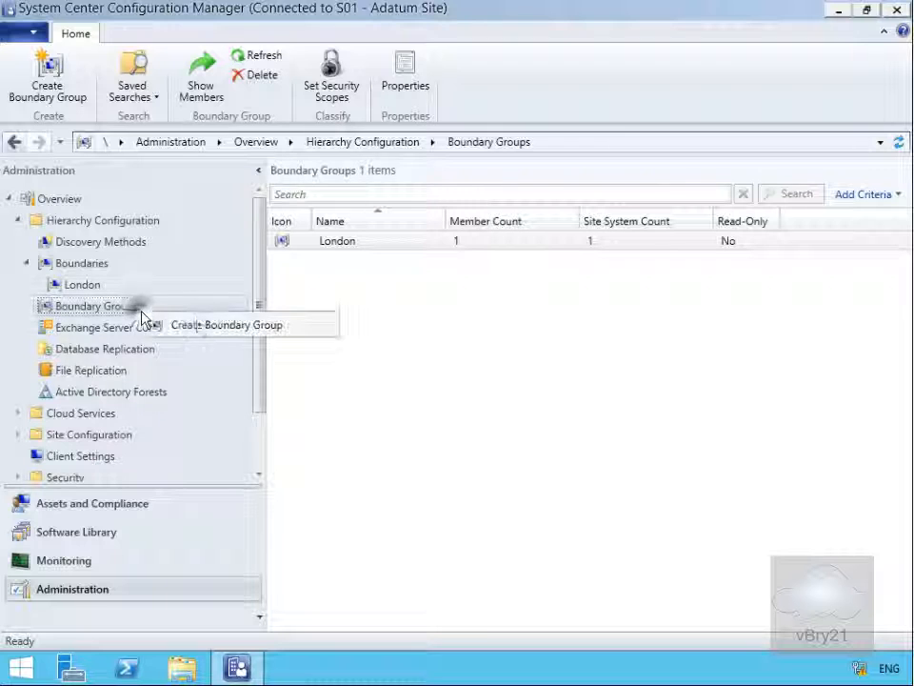
left_click(202, 328)
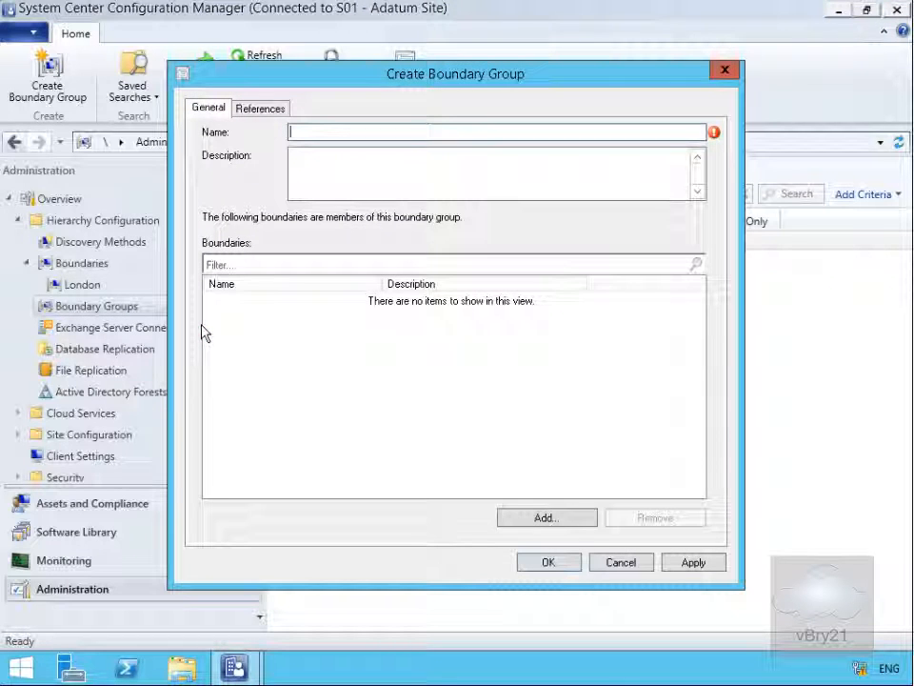
type("VPN Boundary Group")
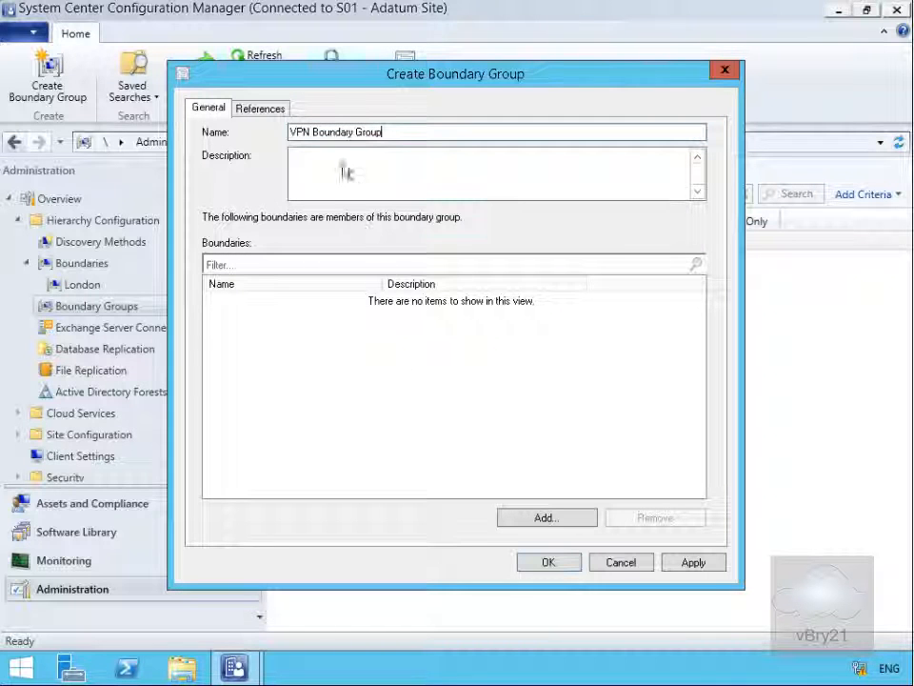
left_click(546, 521)
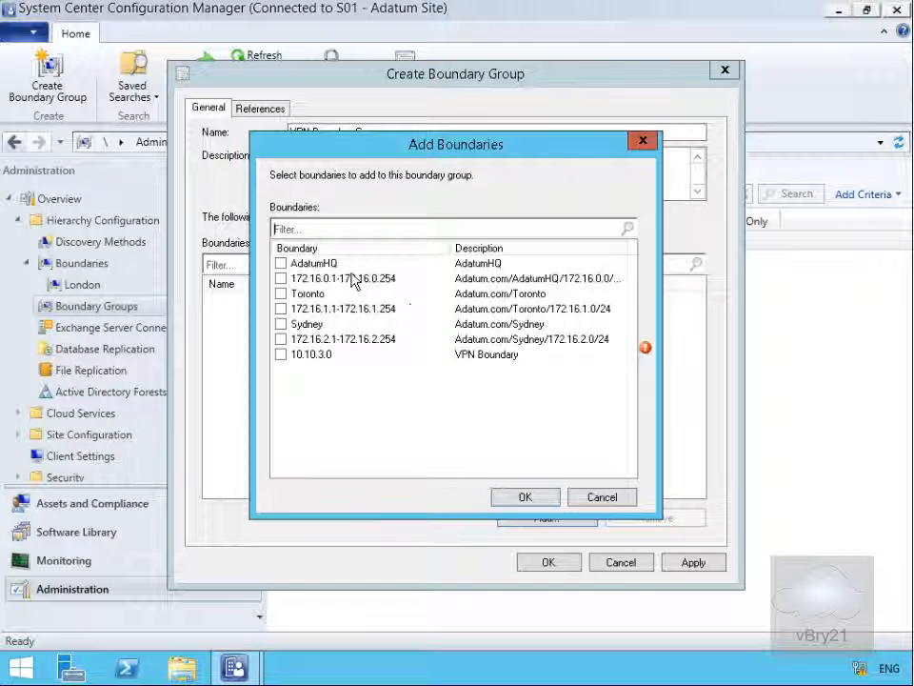
left_click(282, 355)
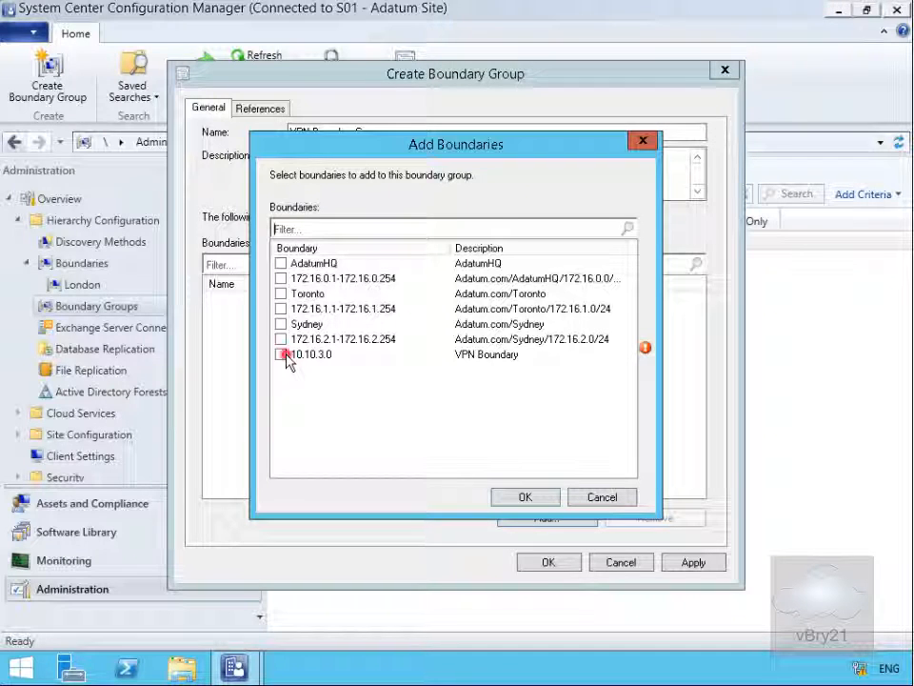
left_click(525, 497)
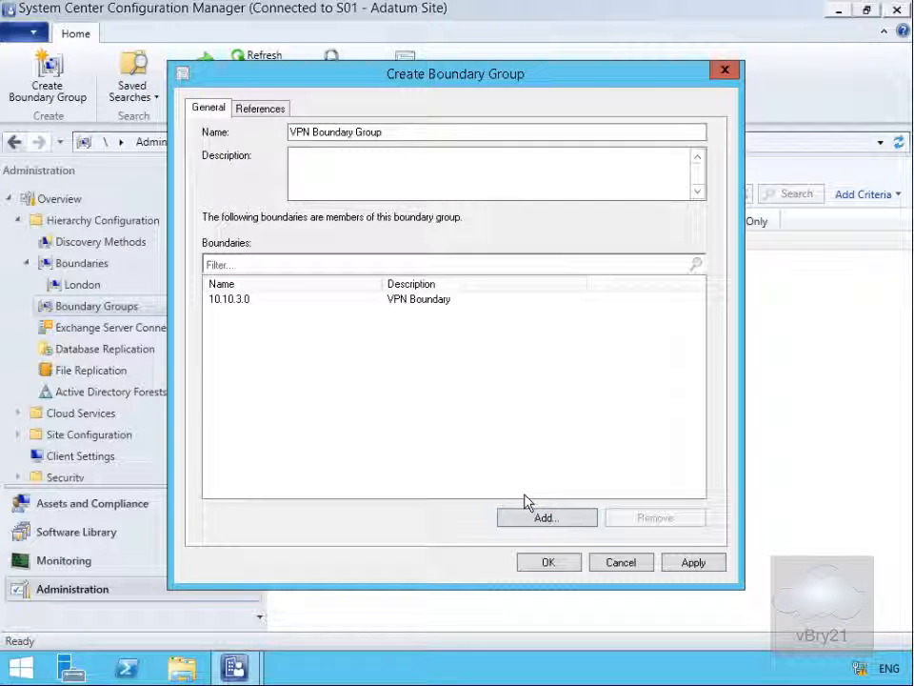
- Enable site assignment to S01-Adatum Site, add the site system server \\LON-CFG.Adatum.com, and create the boundary group
left_click(284, 108)
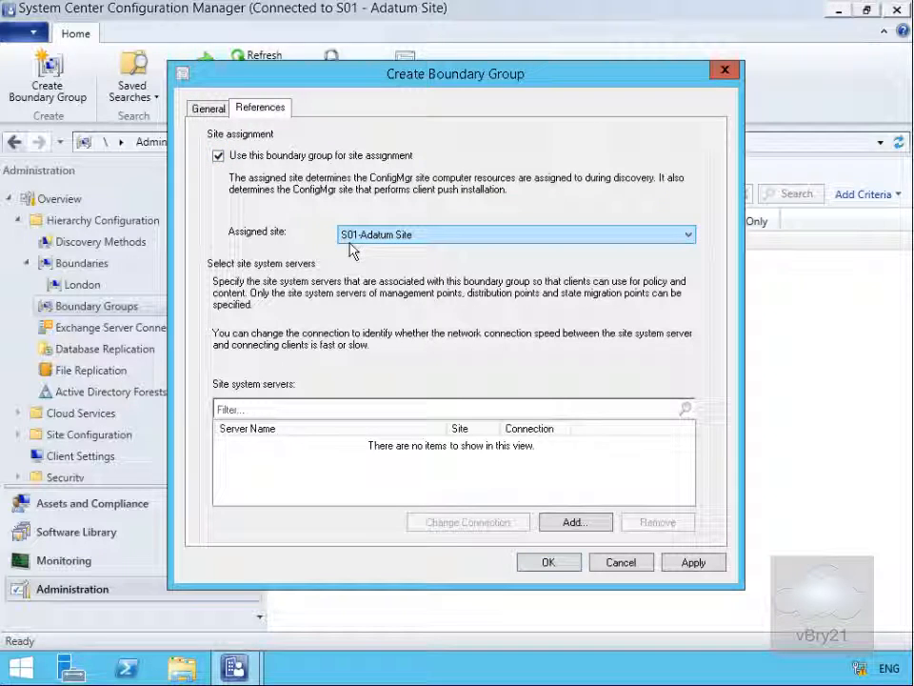
left_click(569, 523)
left_click(277, 266)
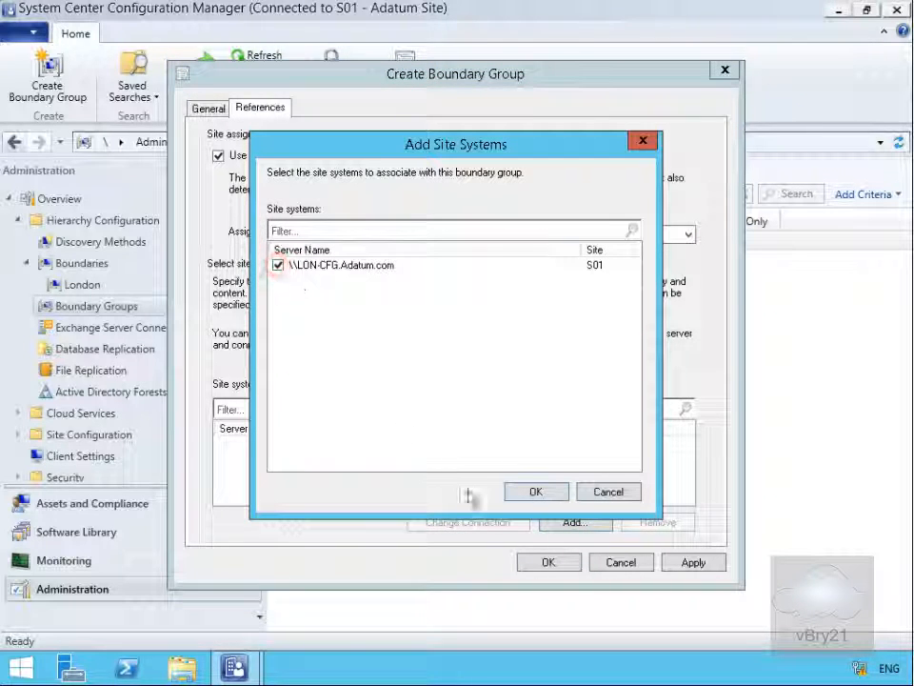
left_click(531, 491)
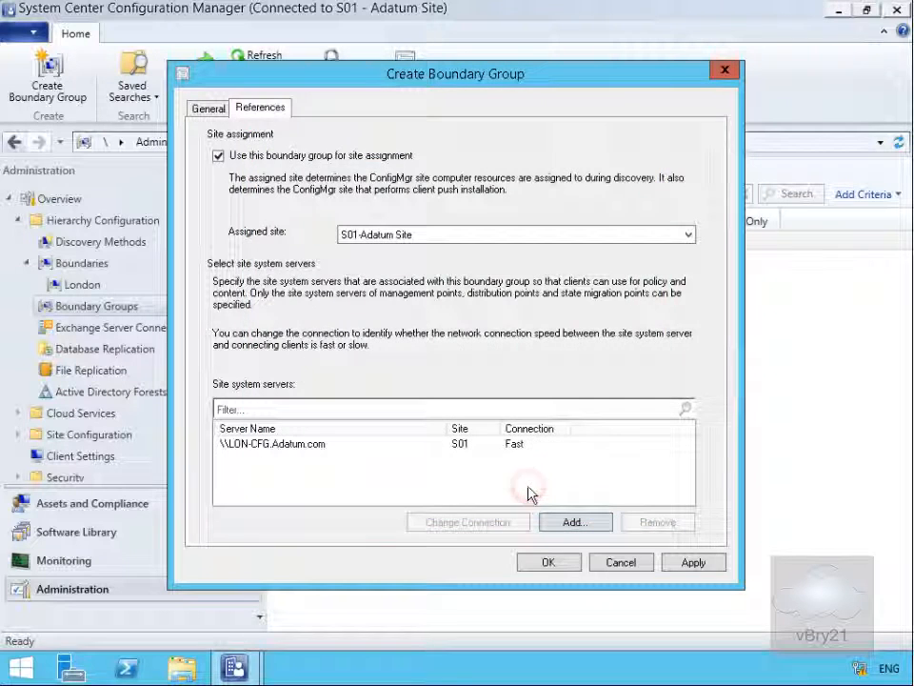
left_click(566, 565)
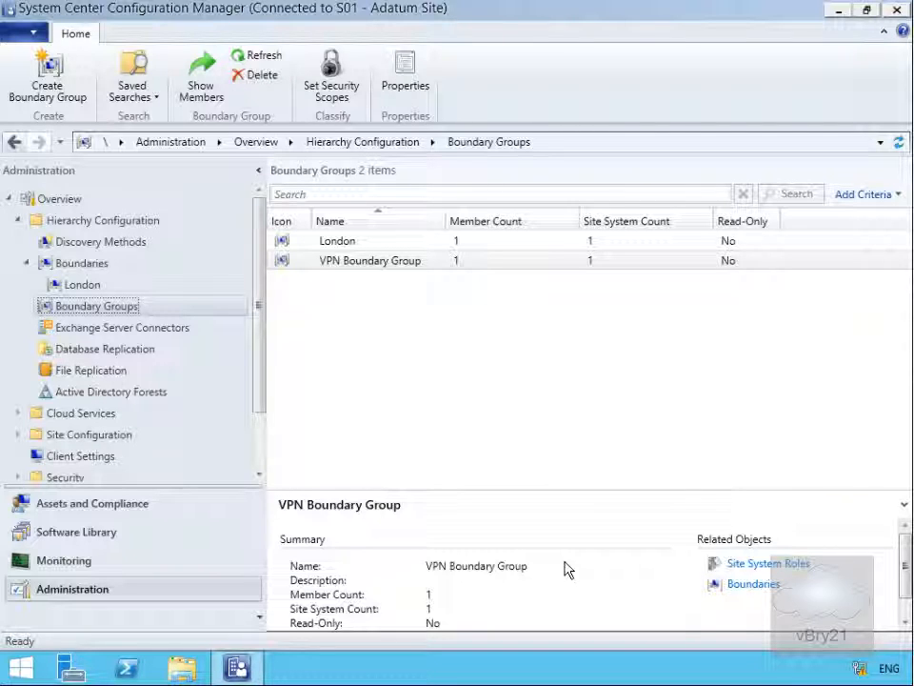
- Run Active Directory Forest Discovery immediately from the hierarchy's discovery methods
left_click(116, 224)
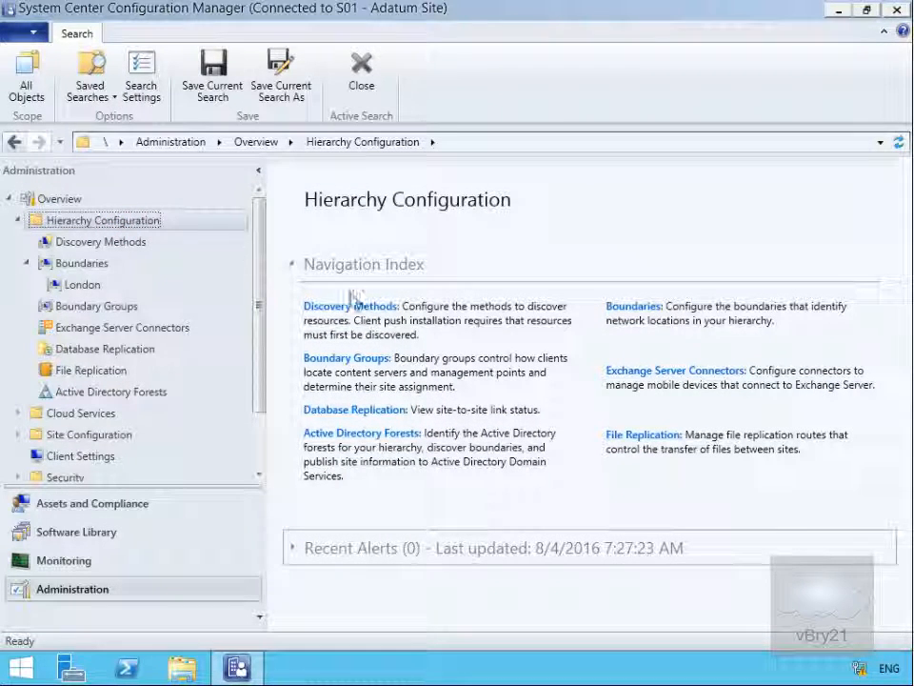
left_click(107, 245)
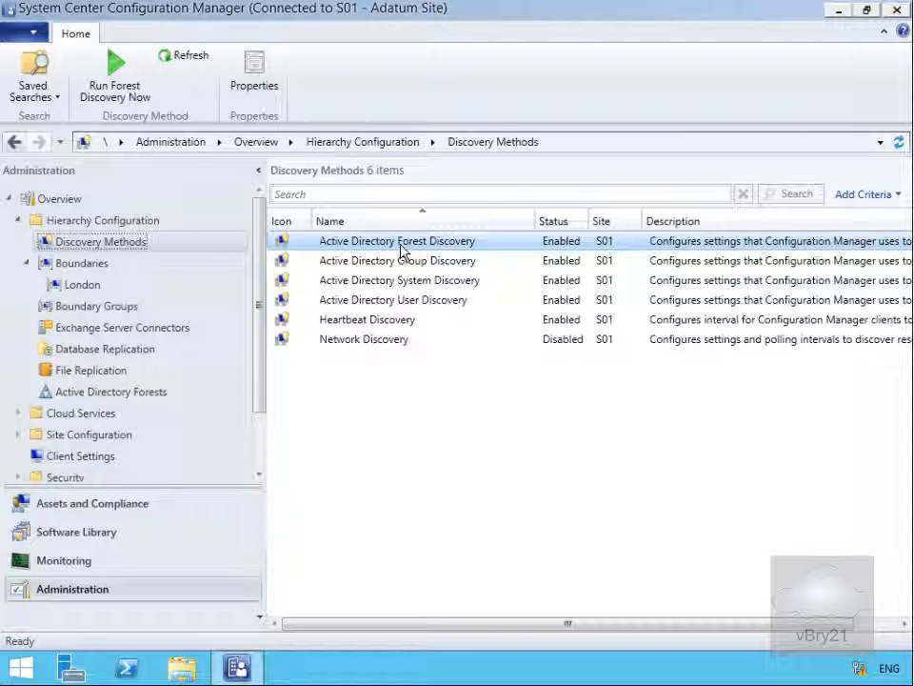
right_click(401, 249)
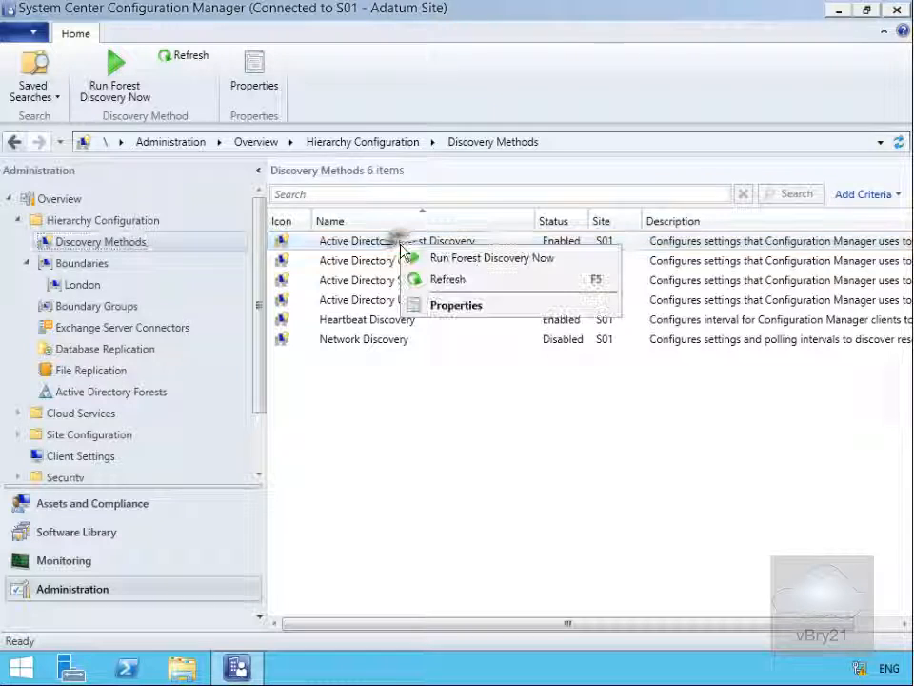
left_click(486, 260)
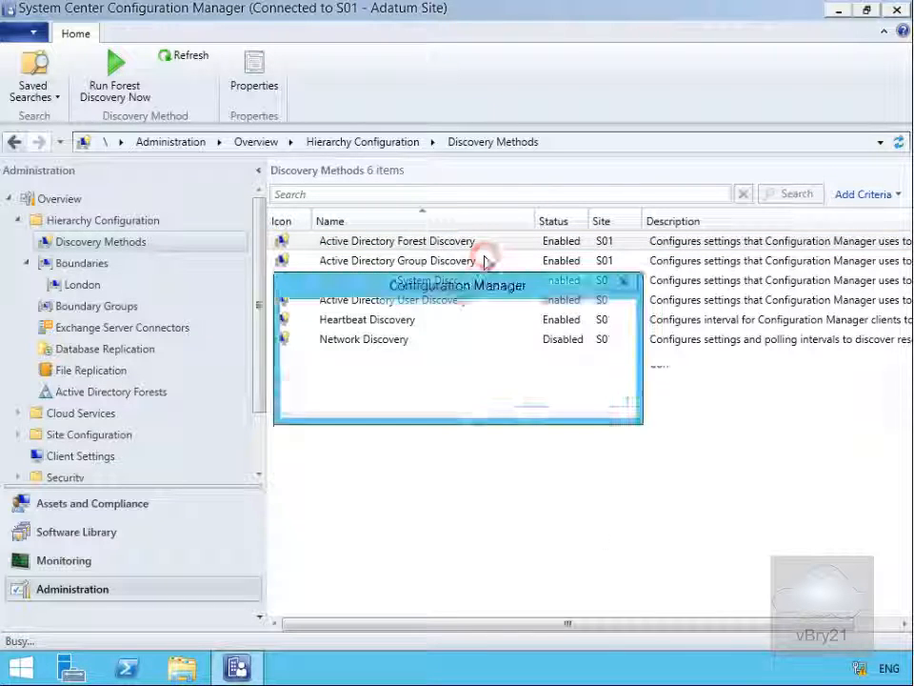
left_click(497, 402)
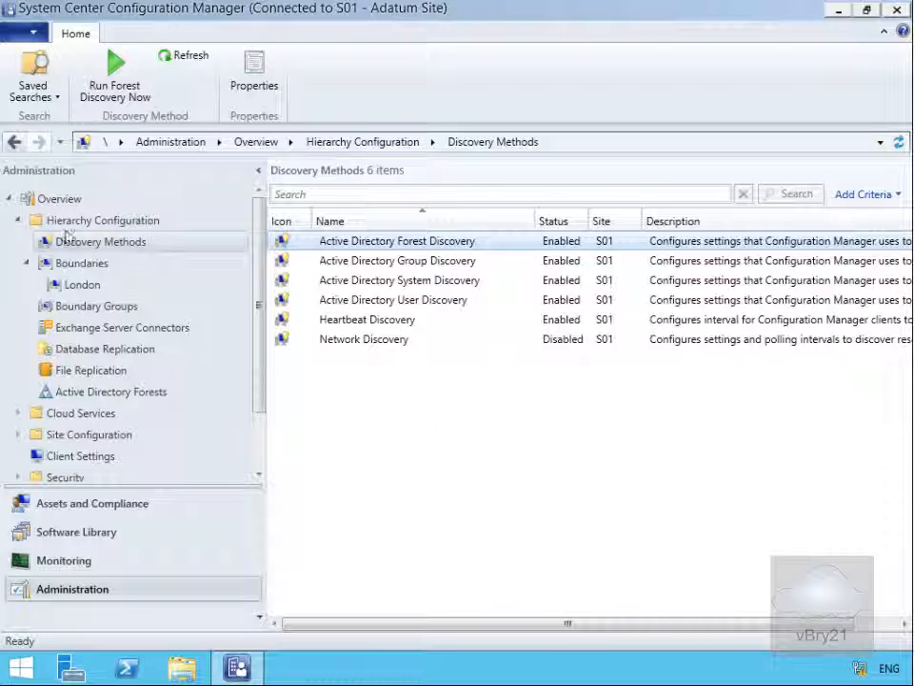
- Select the Adatum.com forest under Active Directory Forests and examine its summary details
left_click(95, 394)
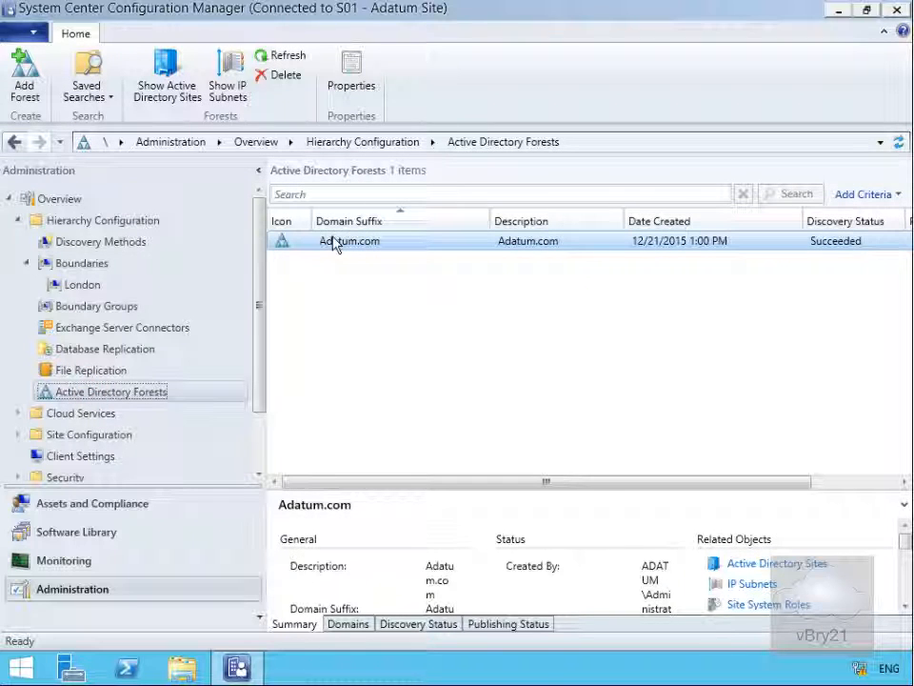
left_click(333, 243)
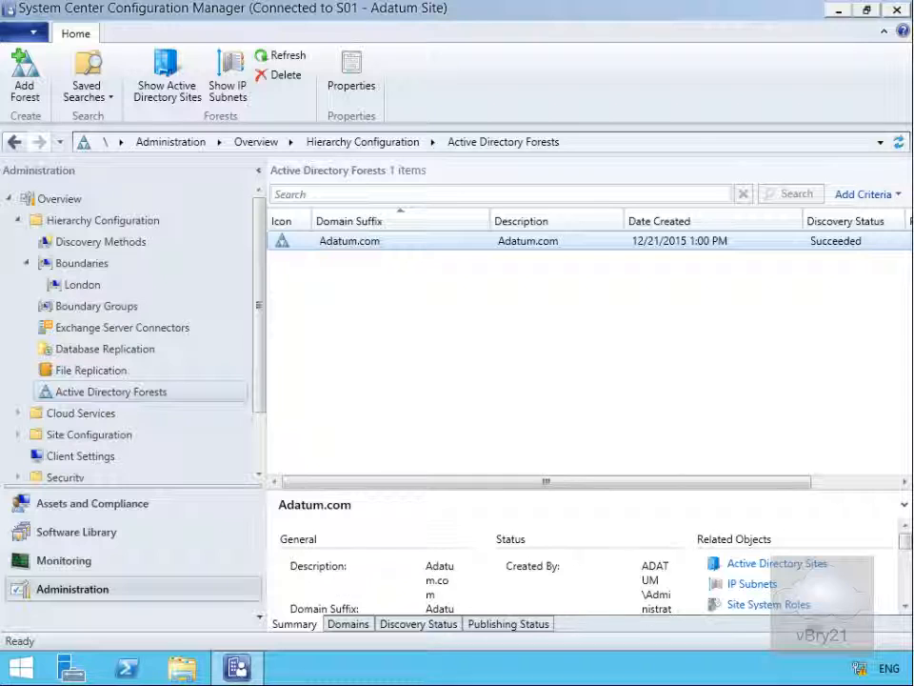
left_click(906, 606)
left_click(907, 606)
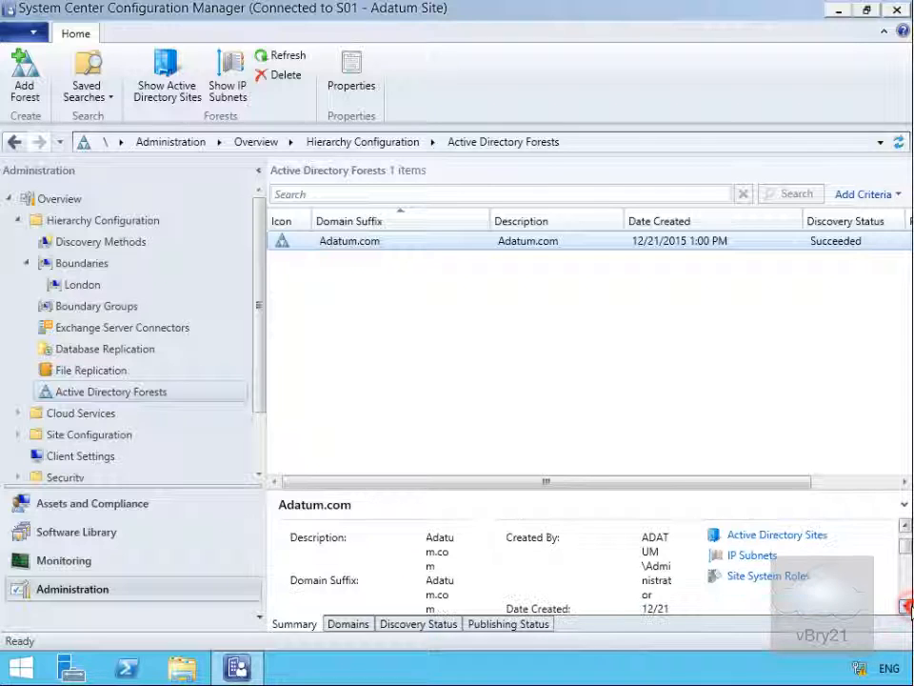
left_click(906, 605)
left_click(907, 605)
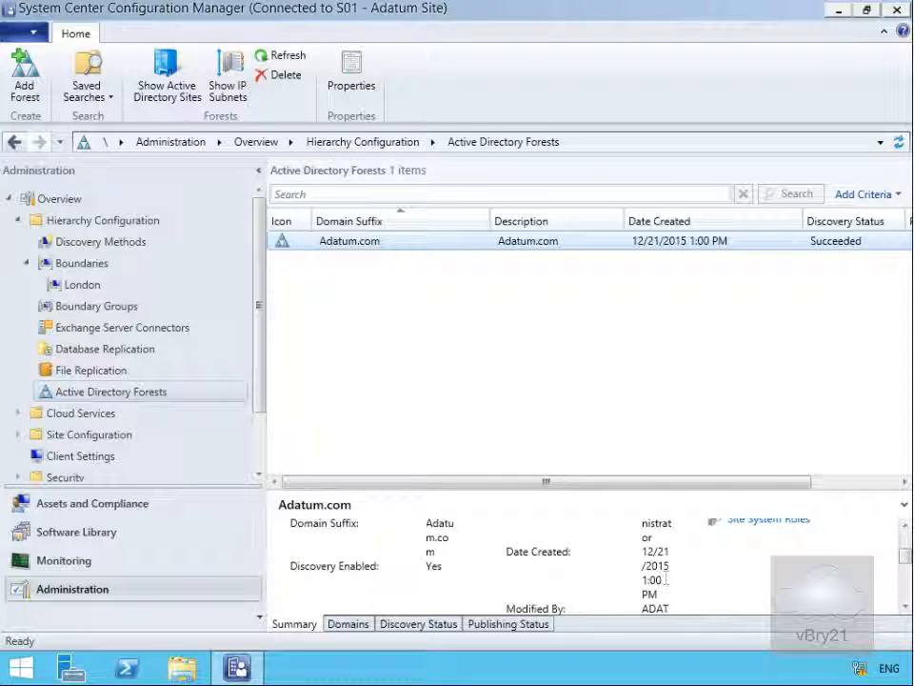
left_click(907, 524)
left_click(906, 525)
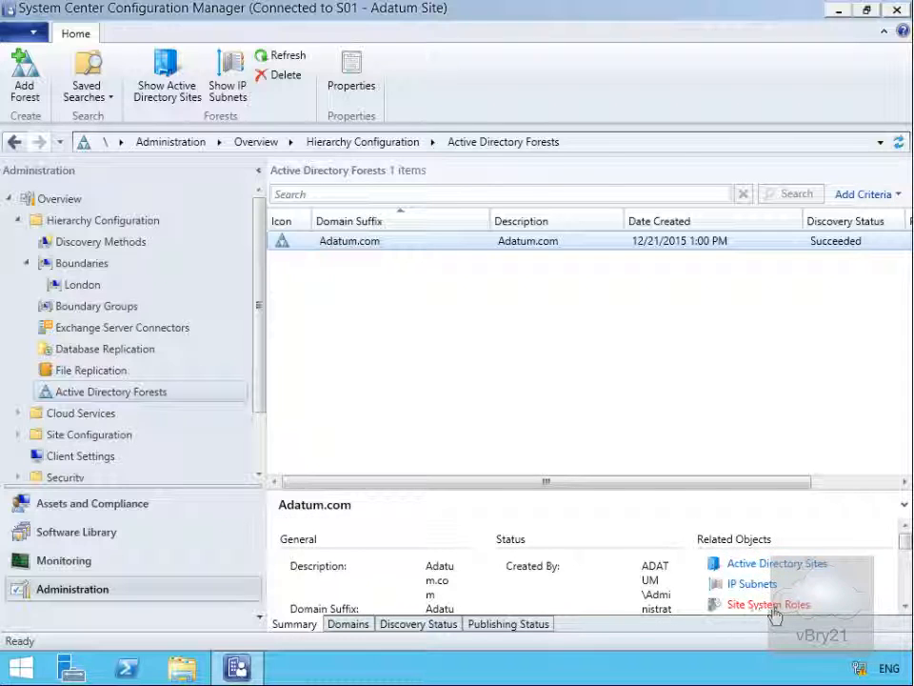
- Examine the Adatum.com forest's domains, discovery status and publishing status
left_click(371, 625)
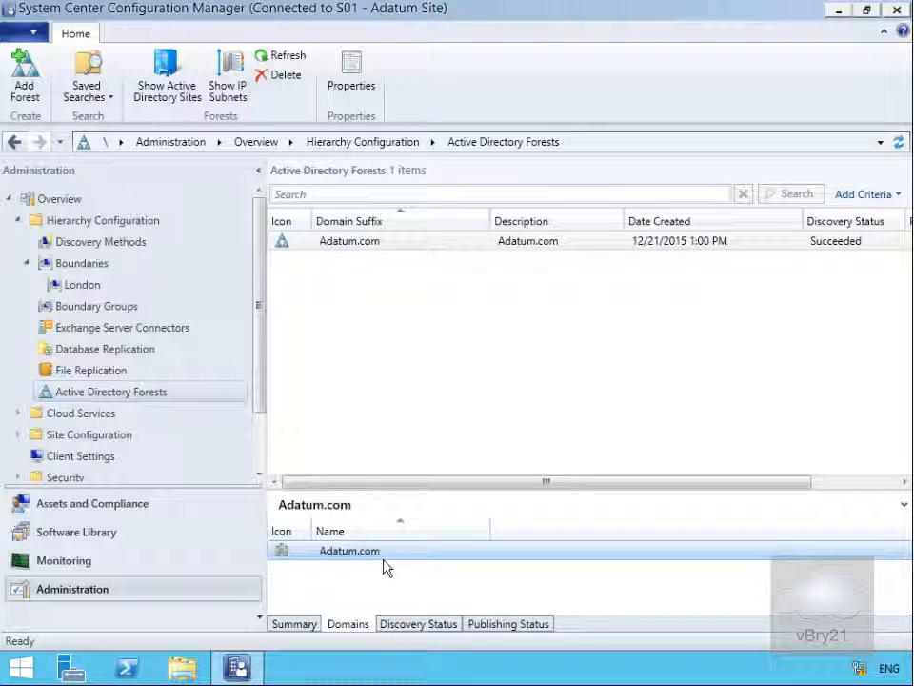
left_click(423, 630)
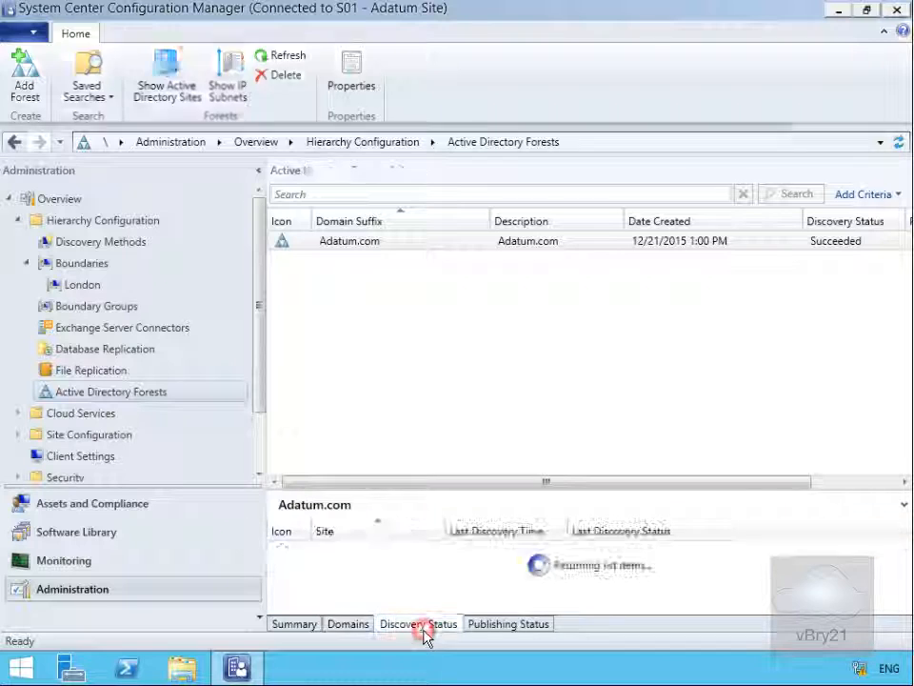
left_click(491, 623)
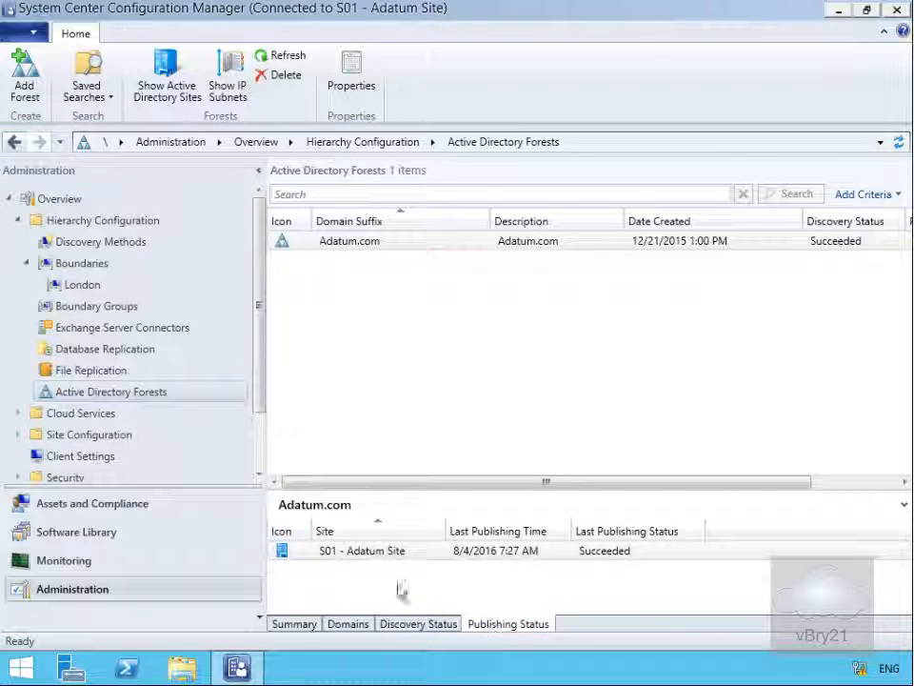
left_click(612, 551)
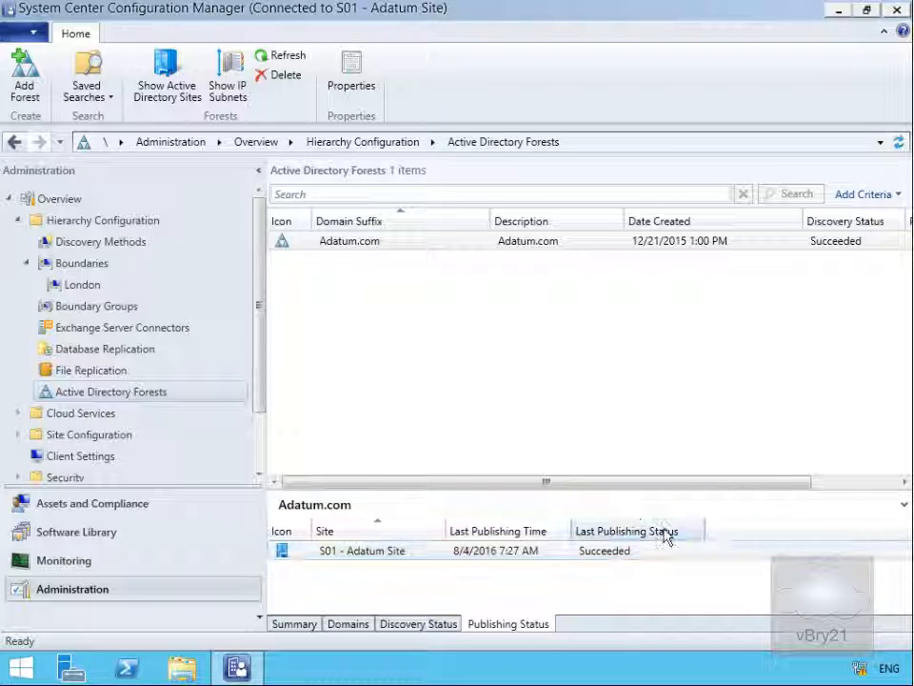